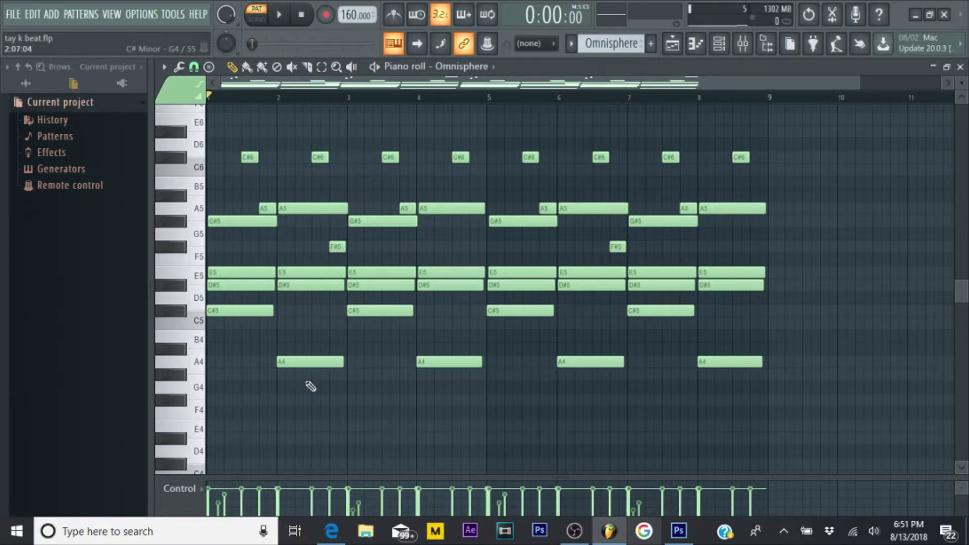
Look over the upper notes of the Omnisphere melody and close its piano roll
scroll(597, 140, "up", 3)
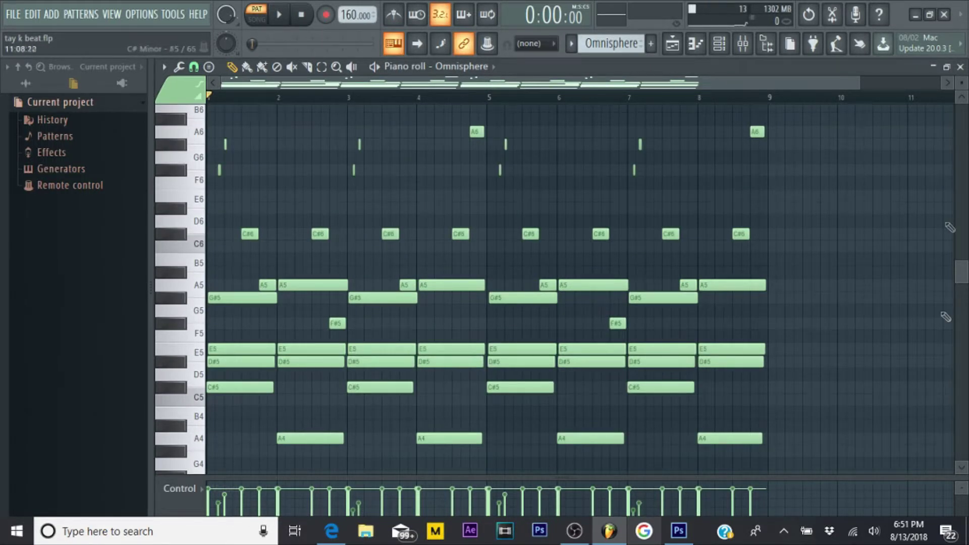
left_click(961, 68)
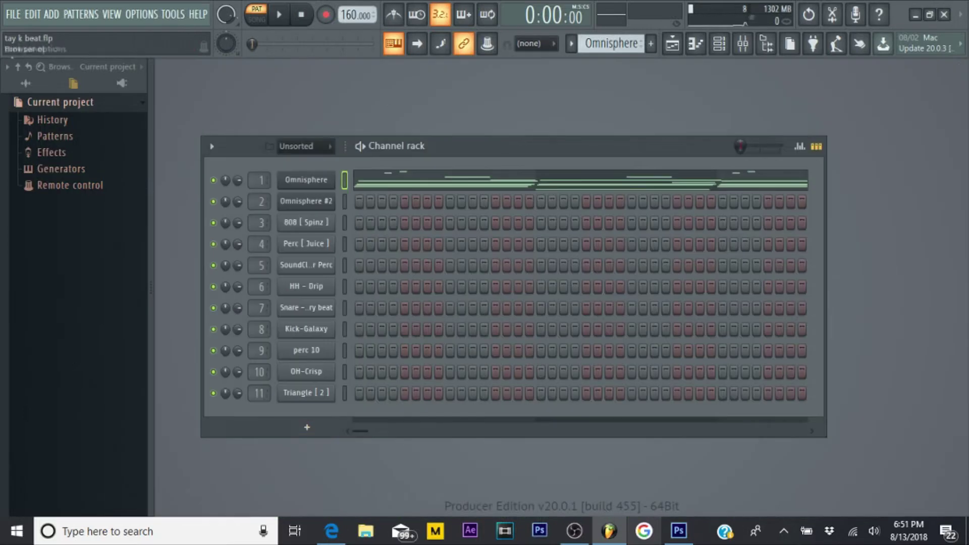
Switch to the Omnisphere #2 pattern, check its synth patch and play its melody in the piano roll
scroll(580, 44, "down", 1)
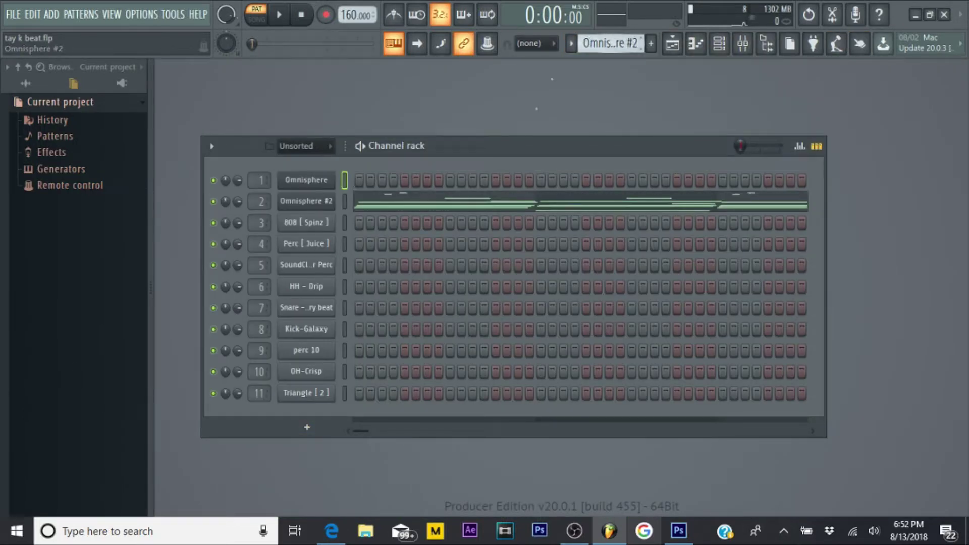
left_click(318, 202)
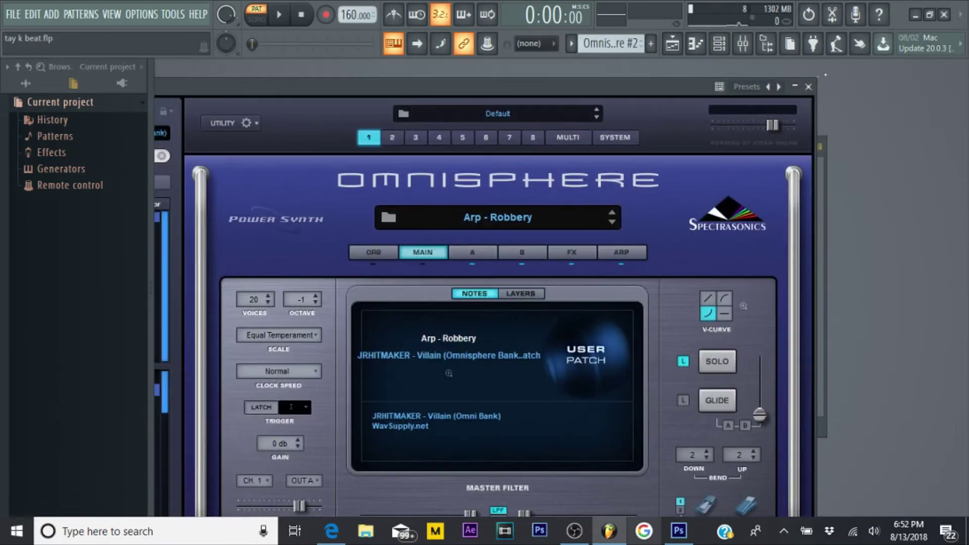
left_click(808, 87)
left_click(442, 203)
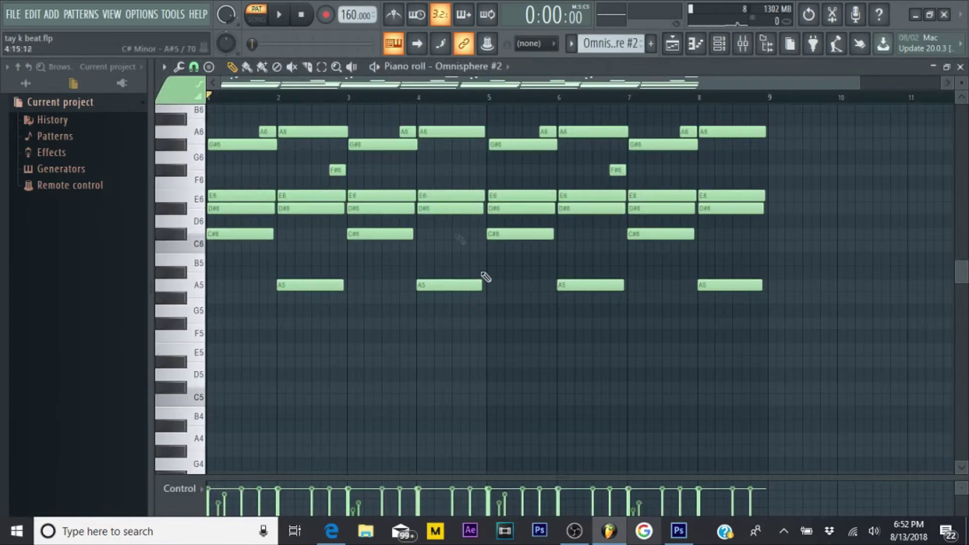
key("space")
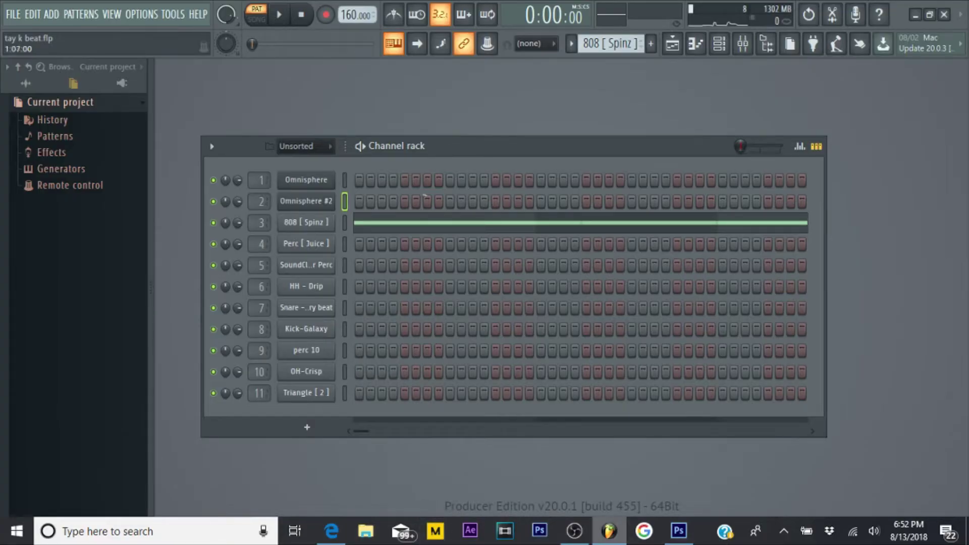
Play through the 808 [ Spinz ] bass notes in the piano roll and return to the channel rack
left_click(448, 222)
scroll(519, 313, "down", 5)
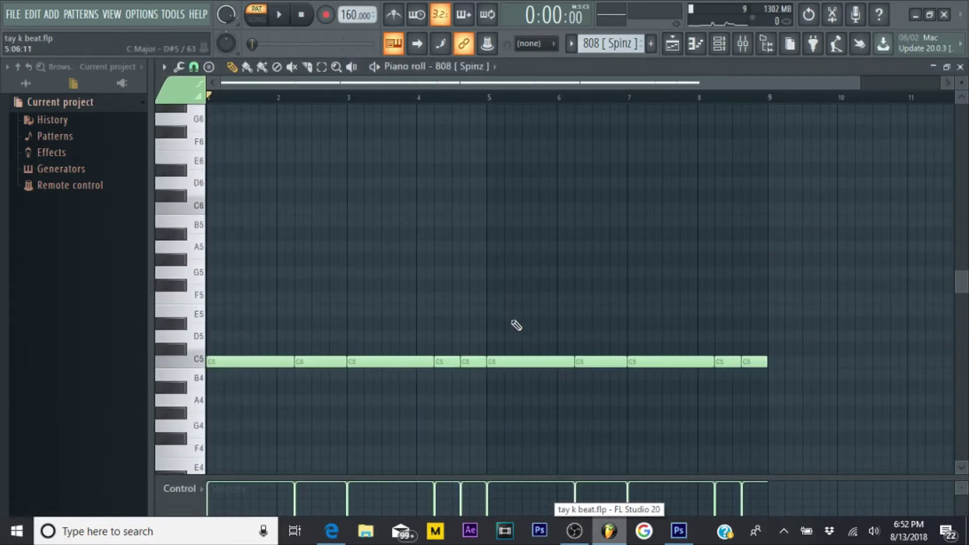
key("space")
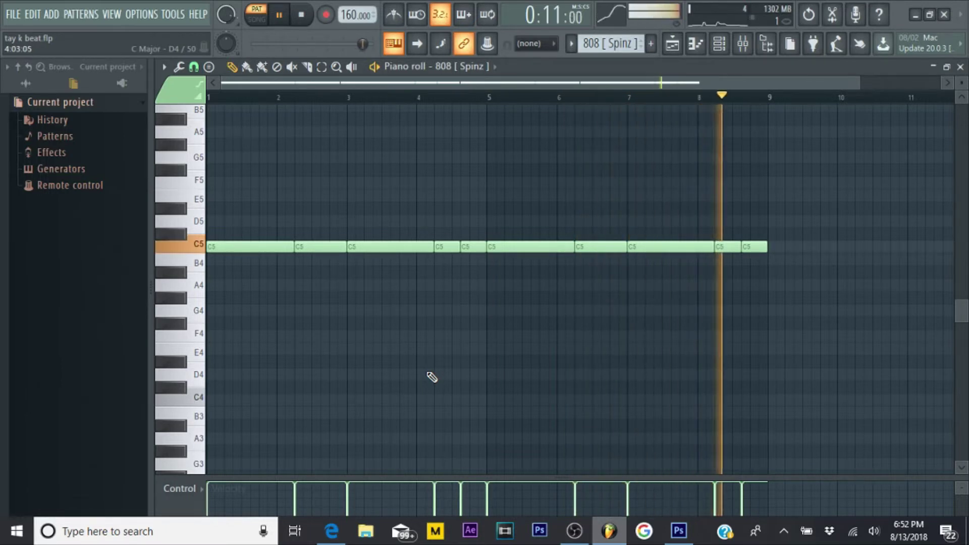
key("space")
key("F7")
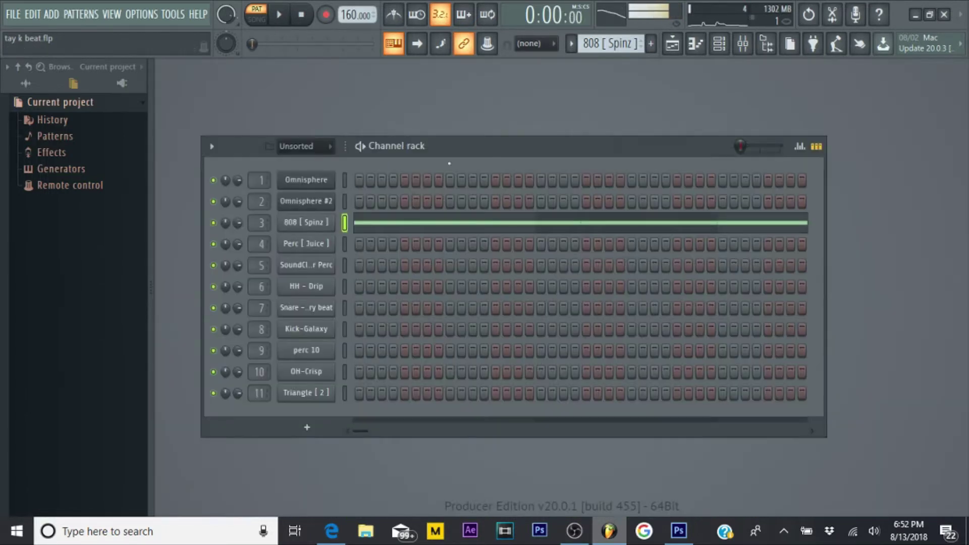
left_click(380, 229)
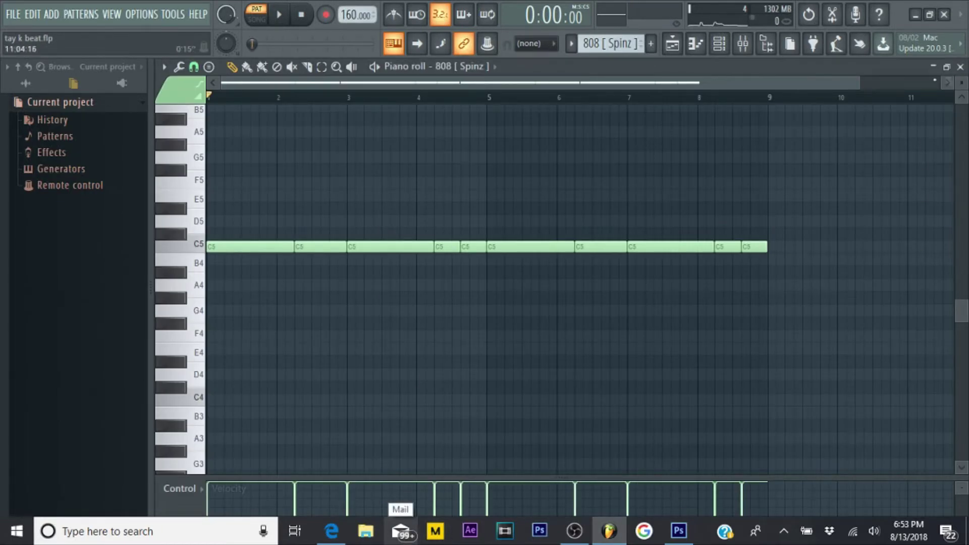
left_click(960, 68)
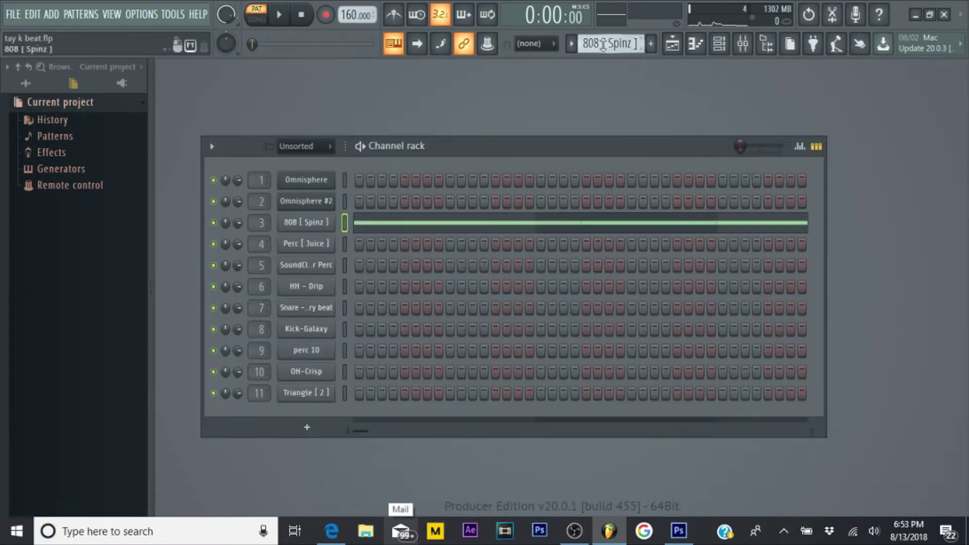
Audition the Perc [ Juice ] pattern and the SoundCloud rapper Perc pattern in the channel rack
scroll(603, 45, "down", 1)
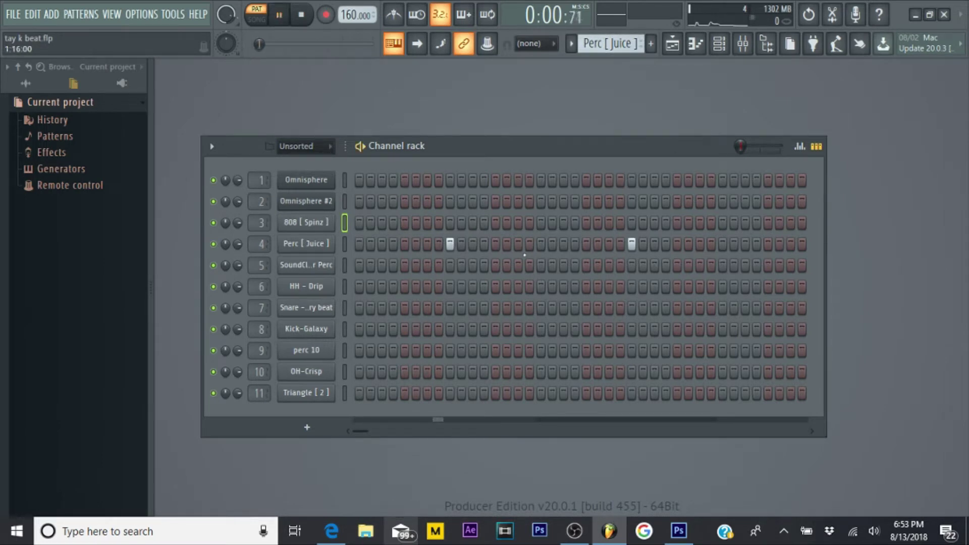
key("space")
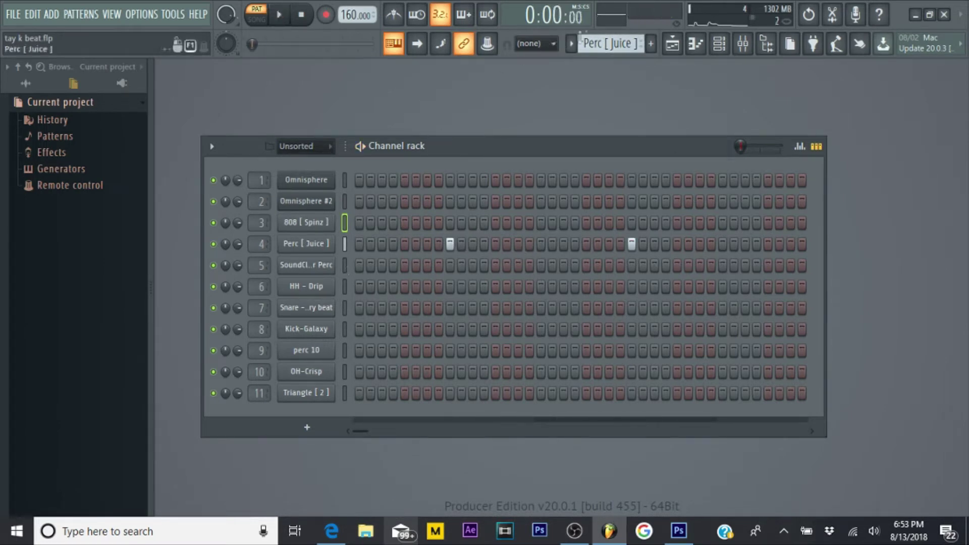
scroll(603, 45, "down", 1)
key("space")
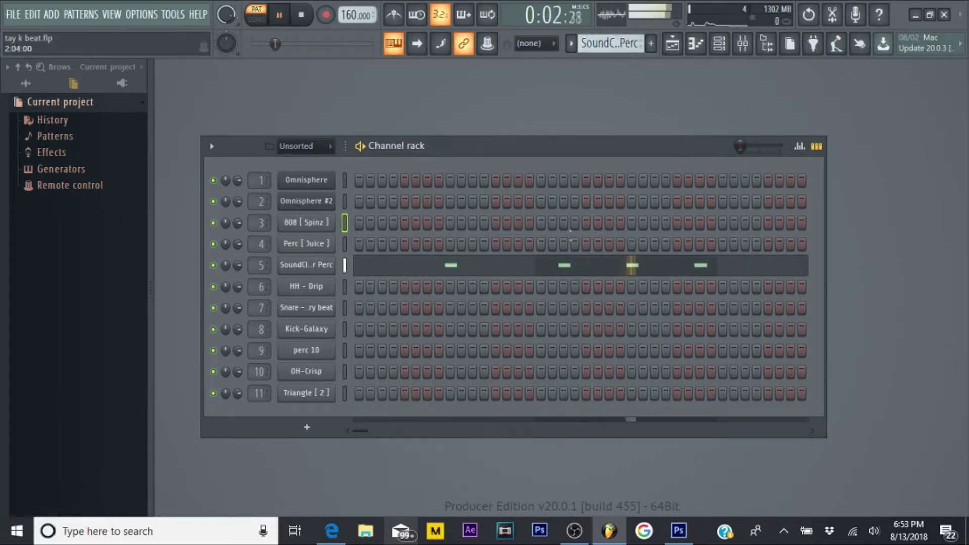
Switch to the HH - Drip pattern, play its hi-hat notes in the piano roll and close it
scroll(605, 43, "down", 1)
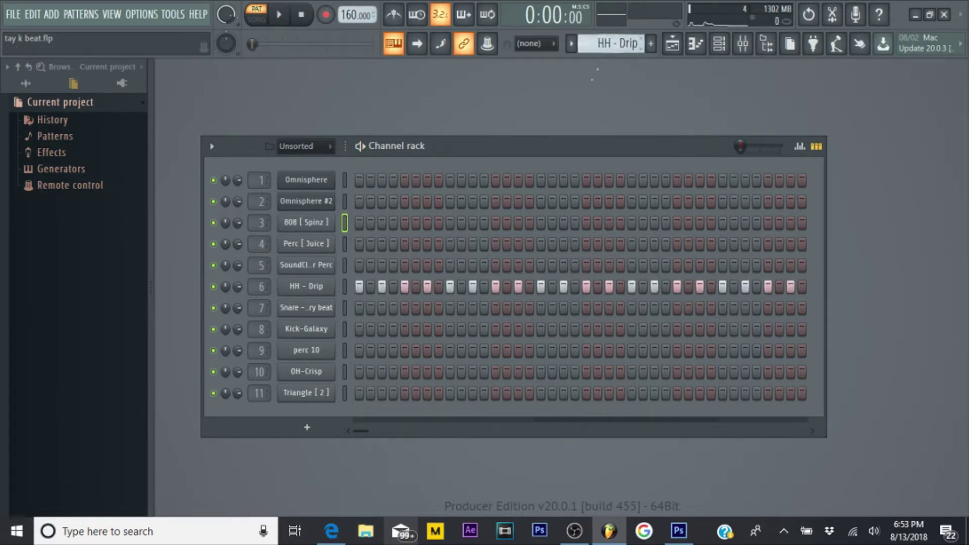
right_click(318, 284)
left_click(325, 283)
key("space")
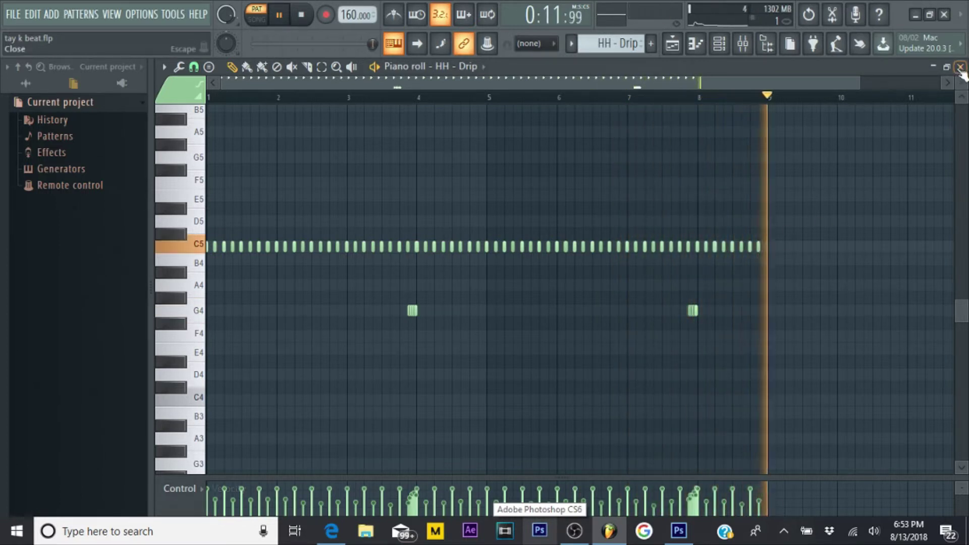
left_click(933, 66)
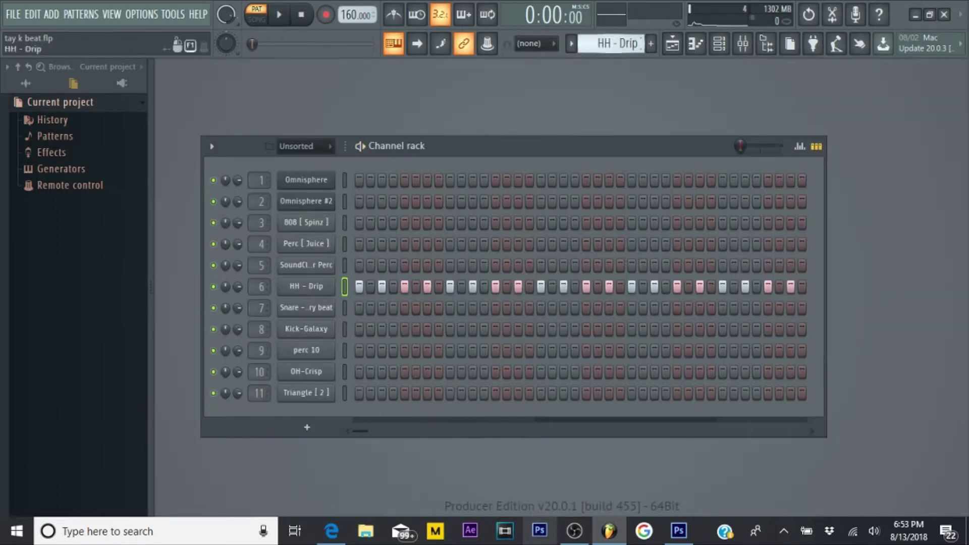
Go past the snare pattern to Kick-Galaxy and play its notes in the piano roll
scroll(608, 43, "down", 1)
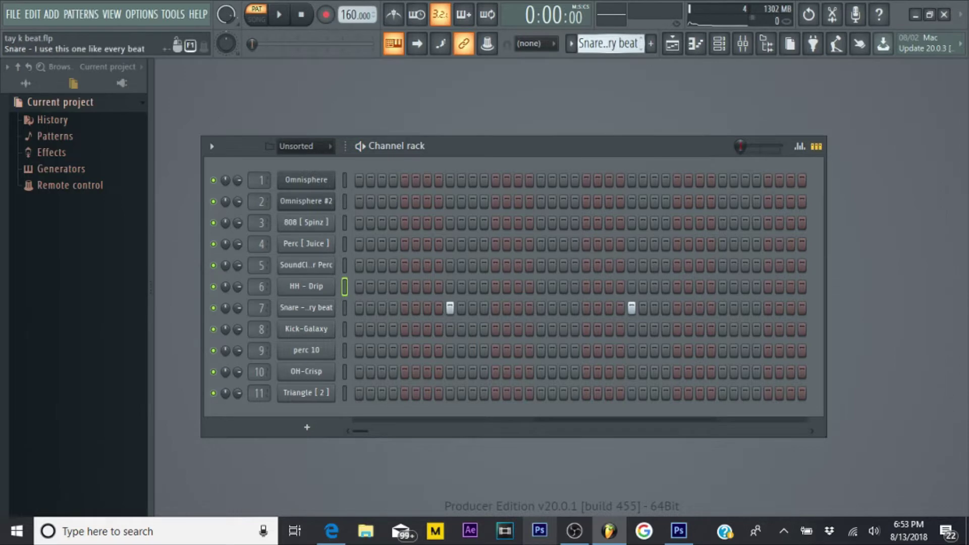
scroll(615, 44, "down", 2)
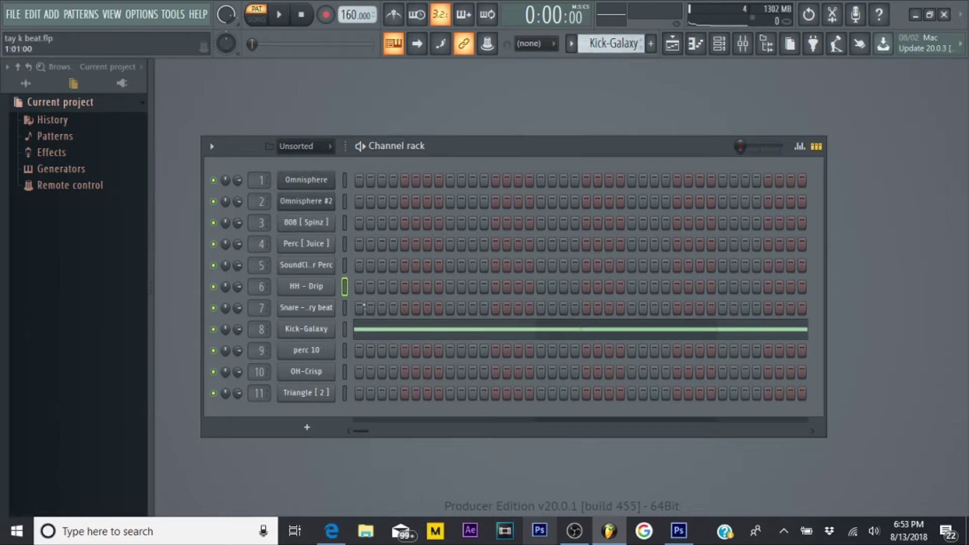
key("space")
left_click(383, 329)
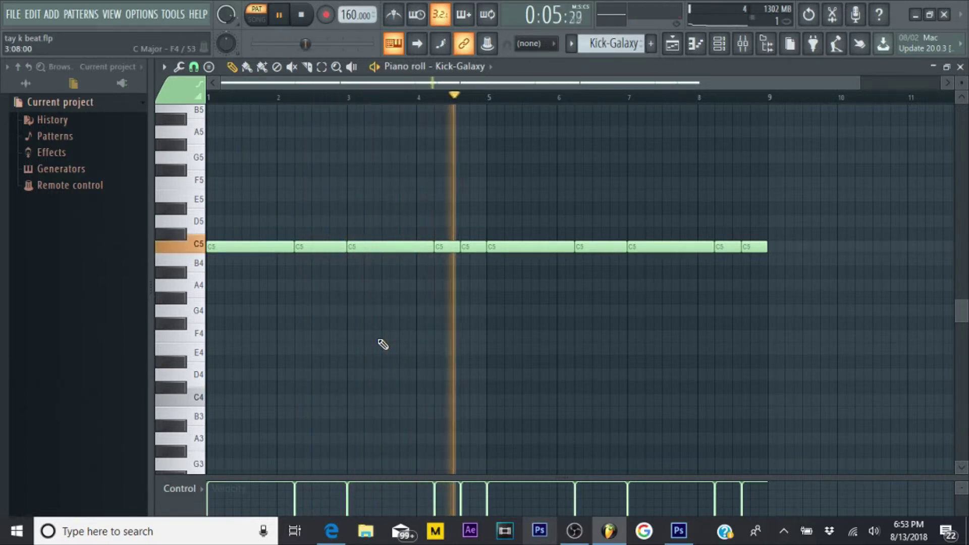
key("space")
left_click(959, 67)
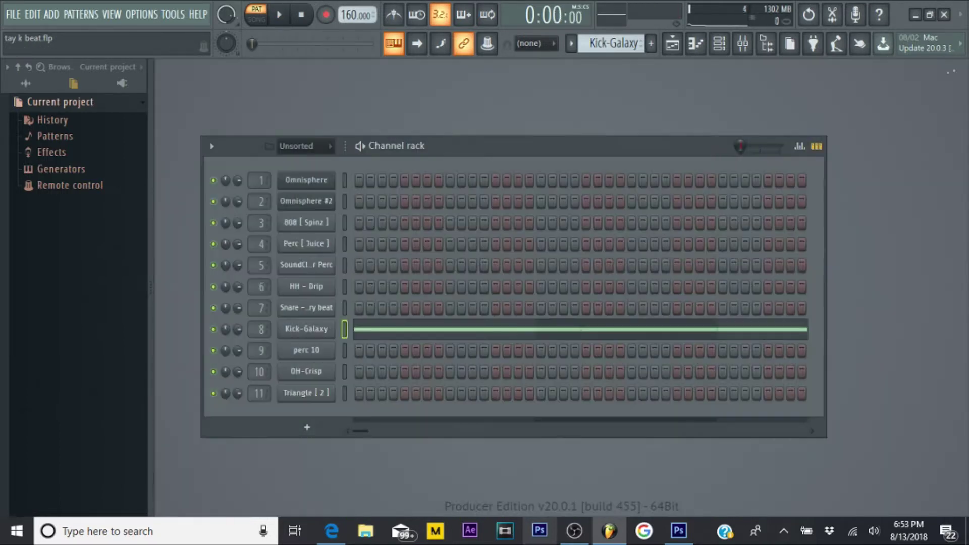
View the perc 10 steps and play the OH-Crisp open-hat notes in the piano roll
scroll(602, 47, "down", 1)
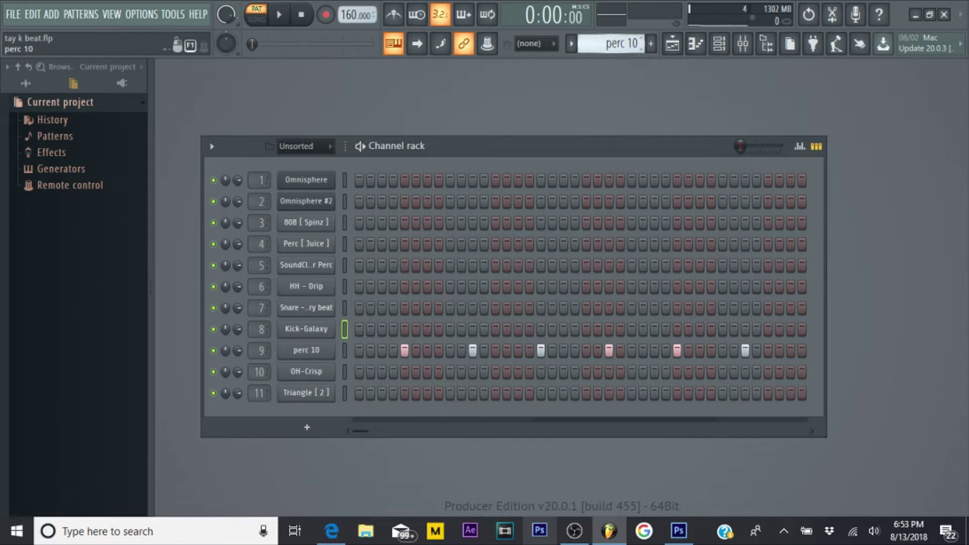
scroll(613, 43, "down", 1)
left_click(591, 377)
key("space")
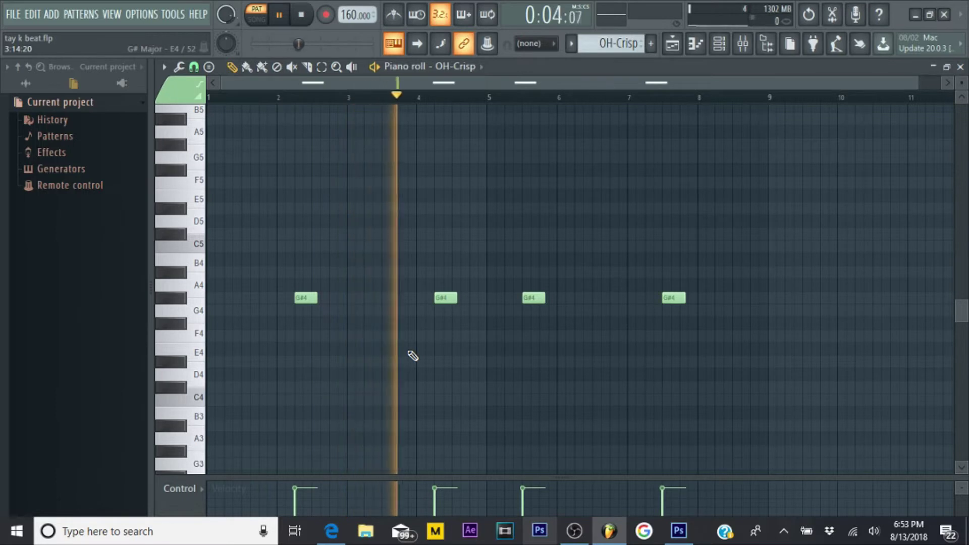
left_click(960, 66)
key("space")
Switch to the Triangle [ 2 ] pattern and examine its notes and velocities in the piano roll
scroll(596, 47, "down", 1)
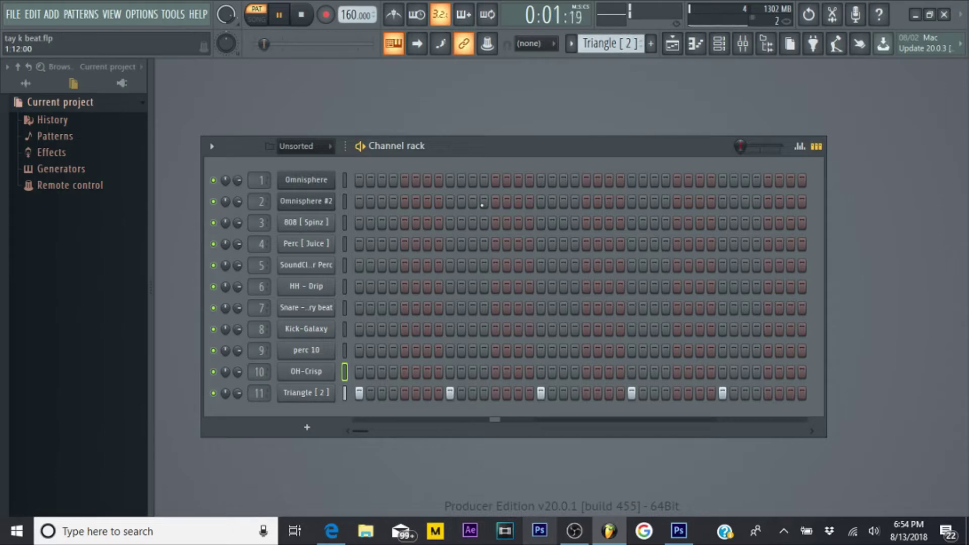
right_click(306, 396)
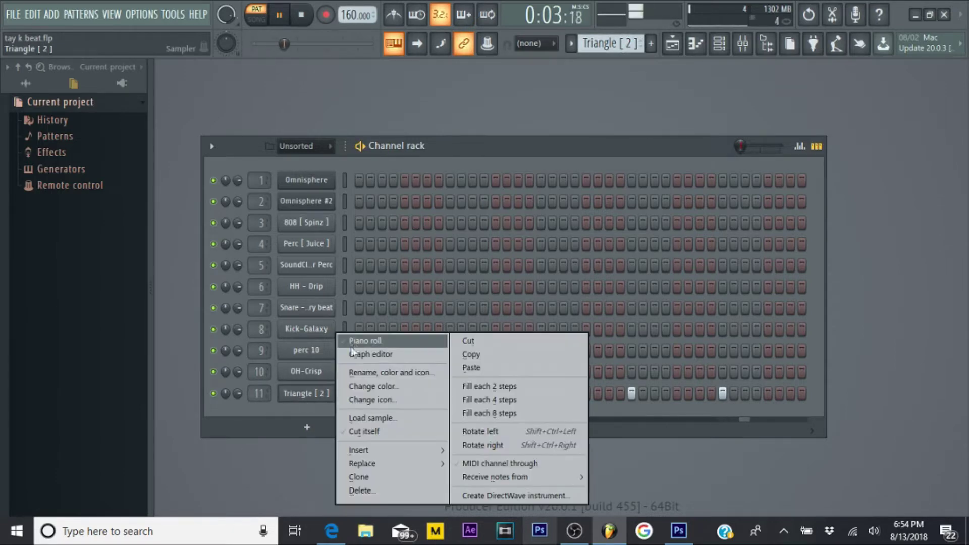
left_click(353, 335)
key("space")
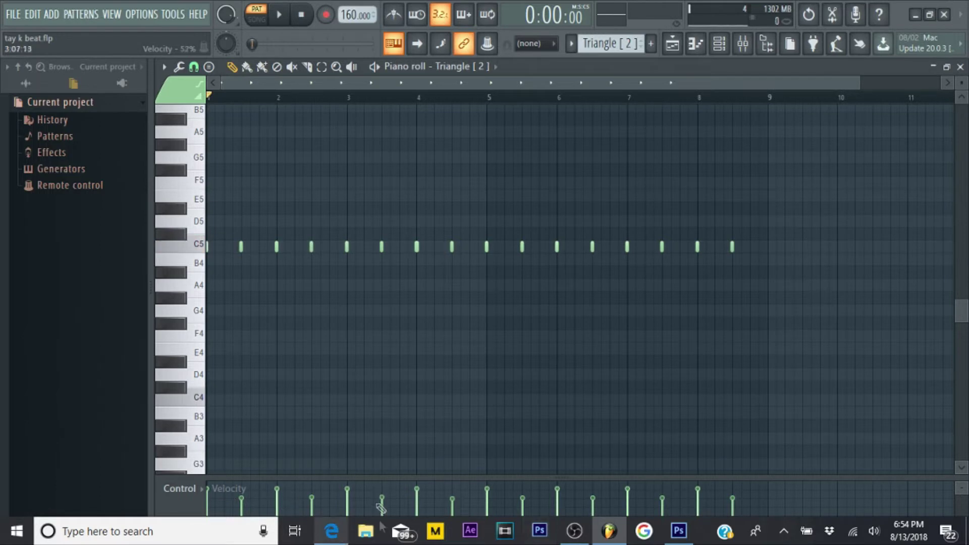
left_click(960, 67)
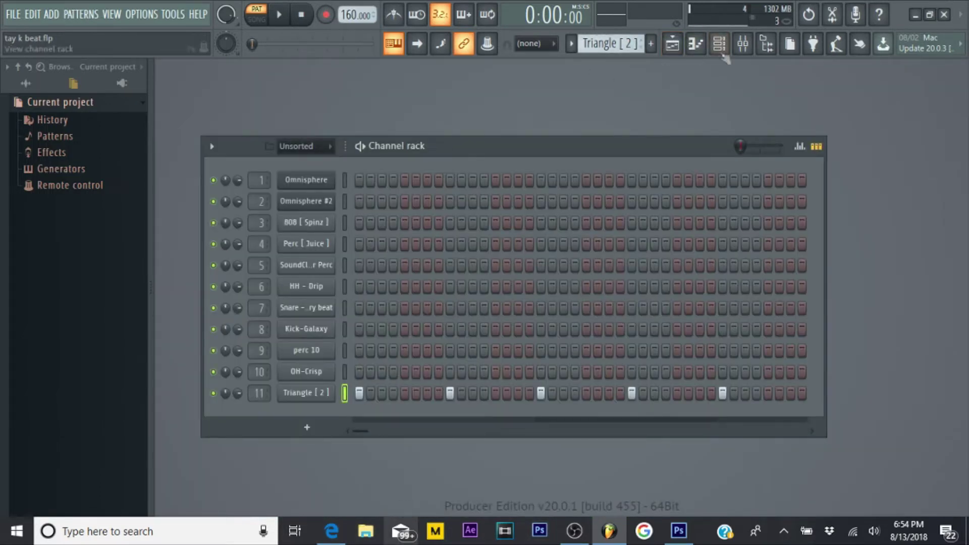
Open the Playlist arrangement and play the song from about bar 17
left_click(671, 44)
left_click(443, 97)
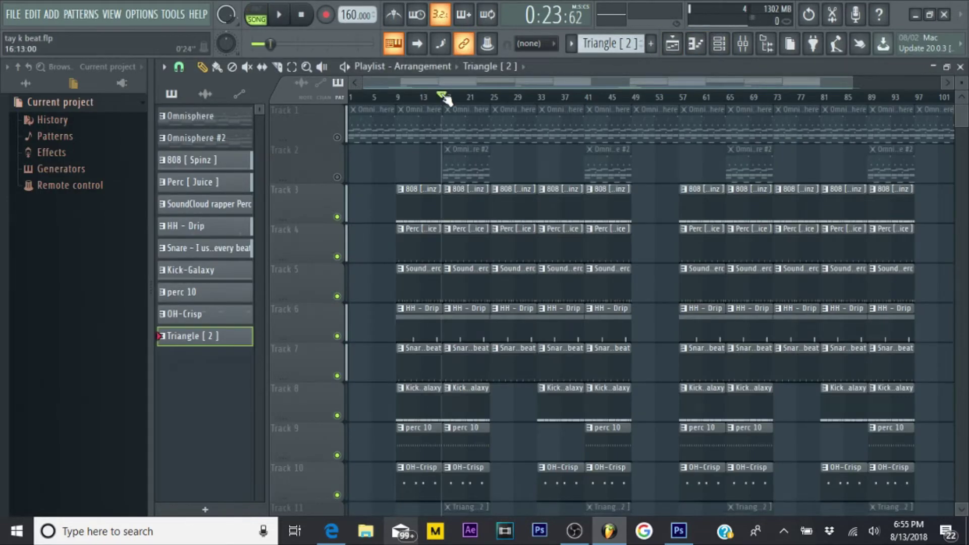
key("space")
Examine the arrangement's lower tracks and inspect the Crash-Kiss sample settings from the first clip on Track 12
scroll(447, 202, "down", 2)
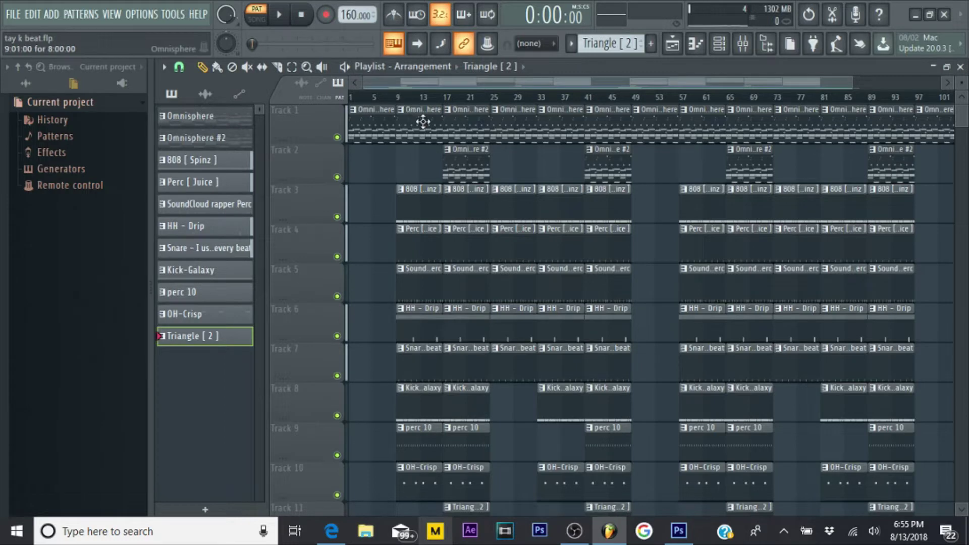
scroll(416, 154, "down", 2)
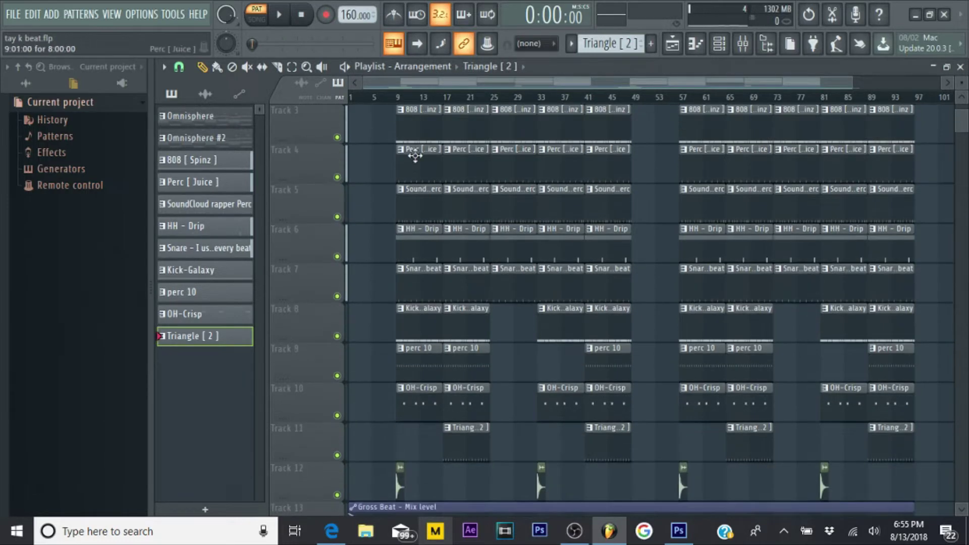
scroll(403, 427, "down", 2)
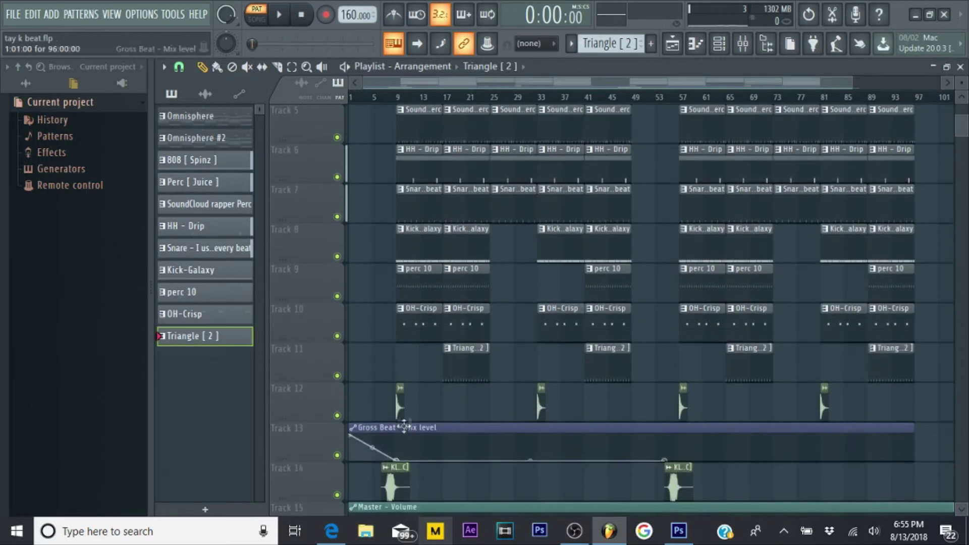
double_click(400, 407)
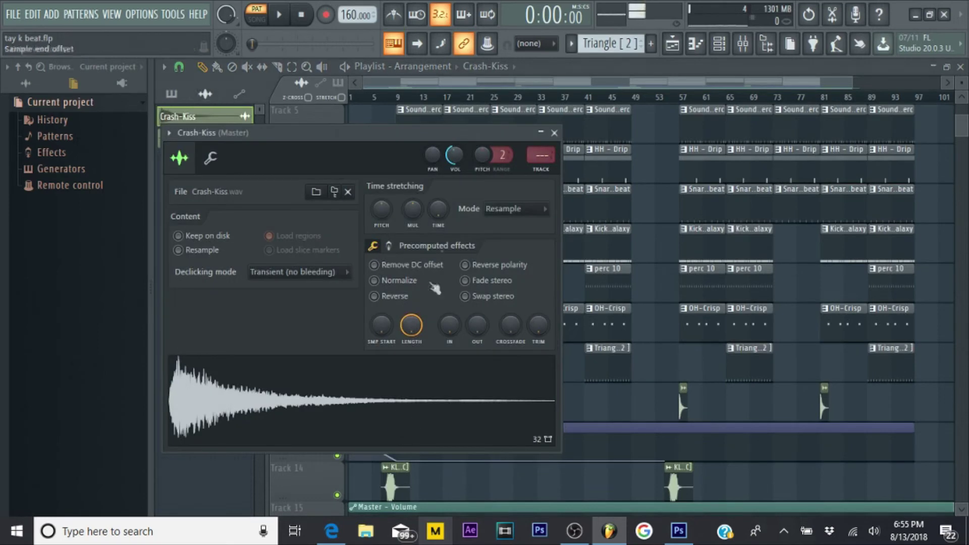
left_click(554, 133)
scroll(399, 454, "down", 1)
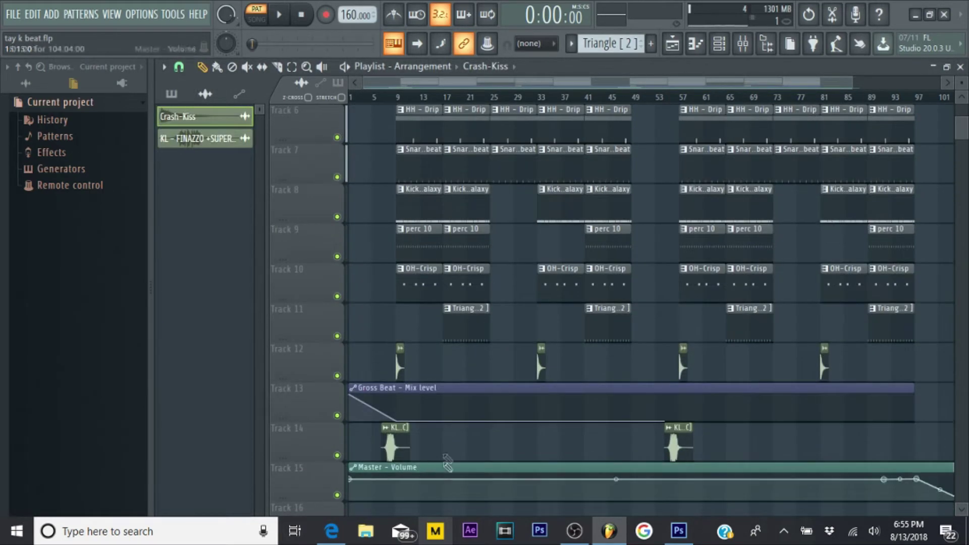
Return to the first tracks of the arrangement and move the song playhead to about bar 17
scroll(644, 213, "up", 5)
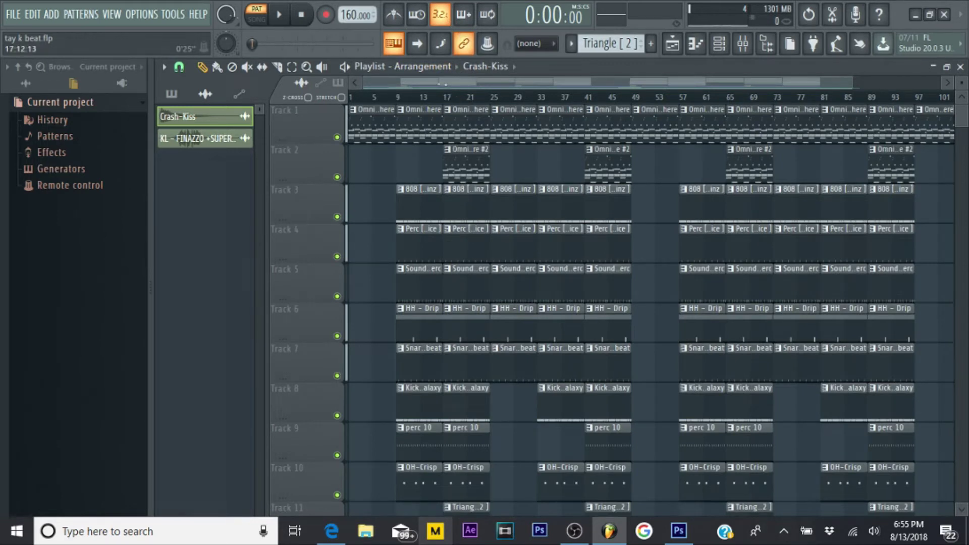
left_click_drag(408, 98, 455, 129)
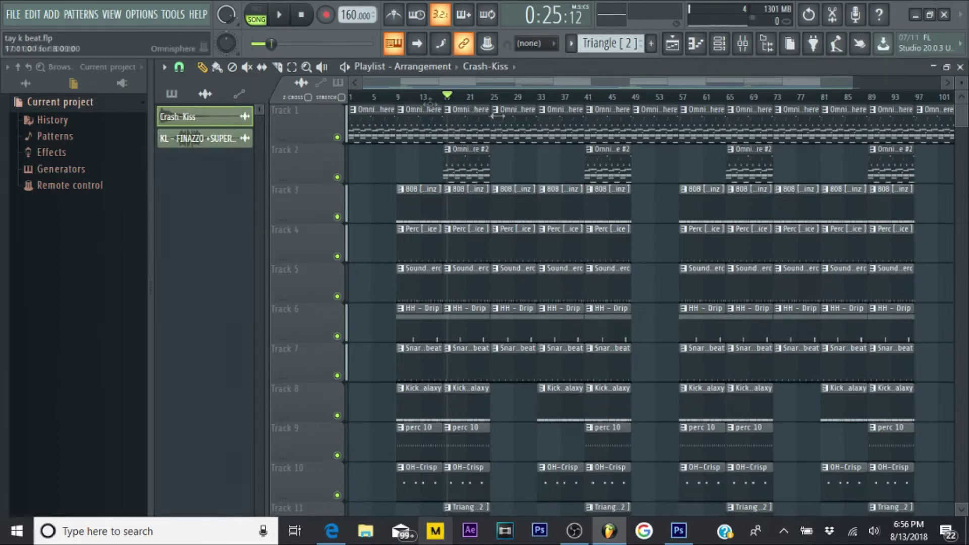
Highlight the arrangement's sections in turn: the clips at bars 17–25, bars 25–33, bars 9–25, and from the start to about bar 48
left_click_drag(460, 135, 472, 495)
scroll(469, 492, "down", 2)
scroll(461, 437, "up", 3)
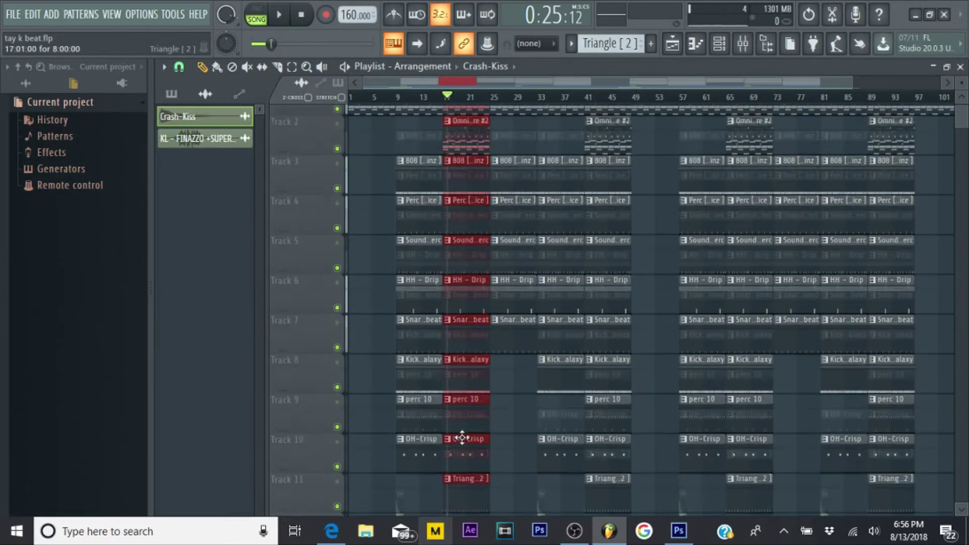
left_click_drag(509, 117, 517, 421)
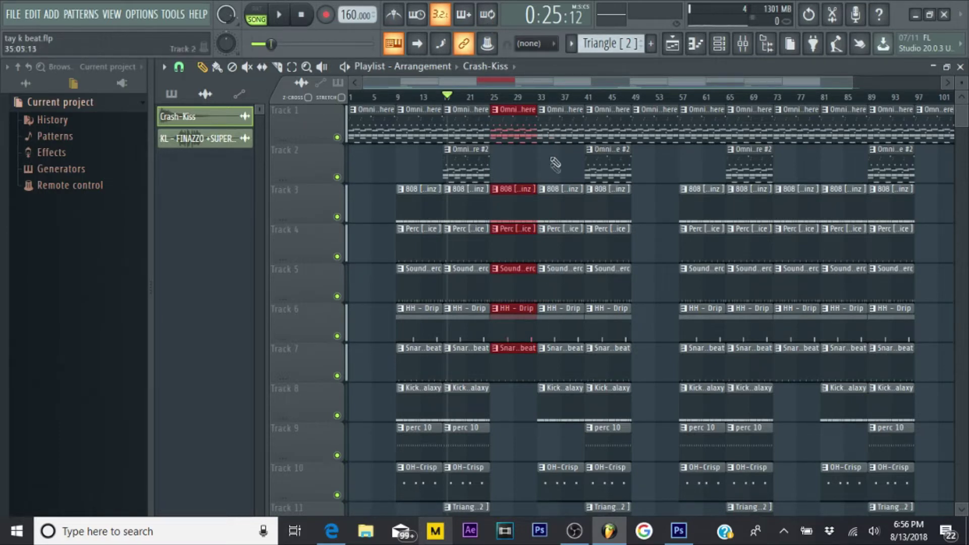
left_click_drag(433, 123, 489, 509)
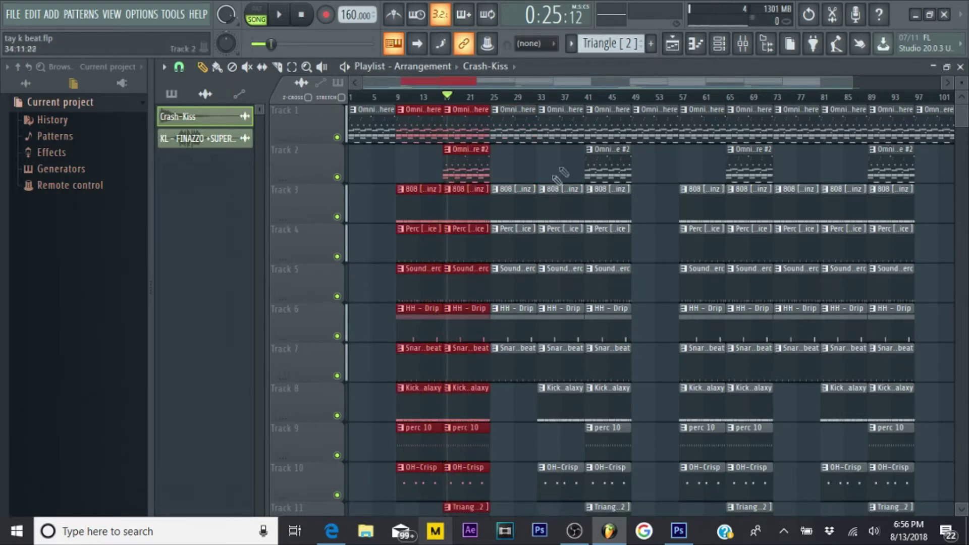
left_click_drag(626, 110, 346, 465)
scroll(769, 345, "up", 3)
Inspect the Gross Beat effect on the Main Melody mixer track, including its preset list and 1/2 Speed setting
left_click(660, 238)
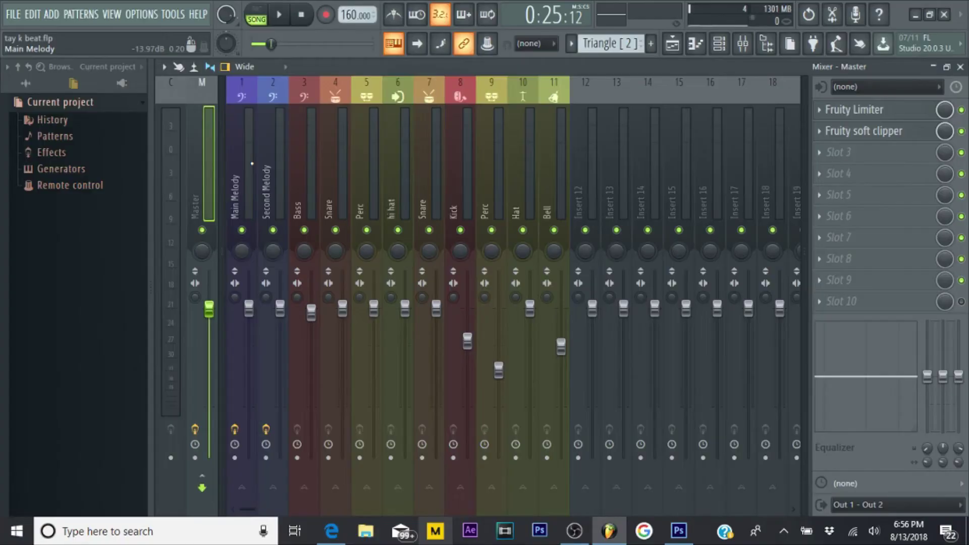
left_click(242, 157)
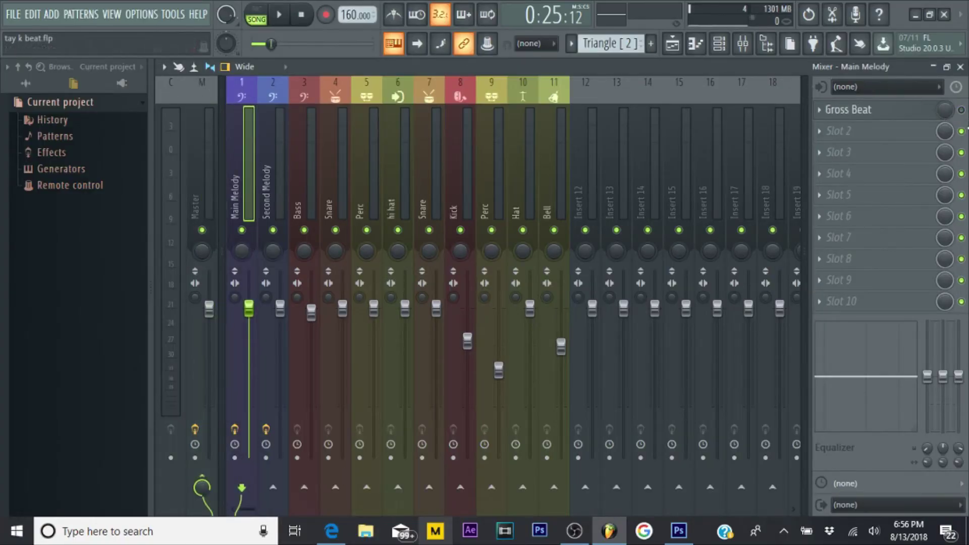
left_click(838, 110)
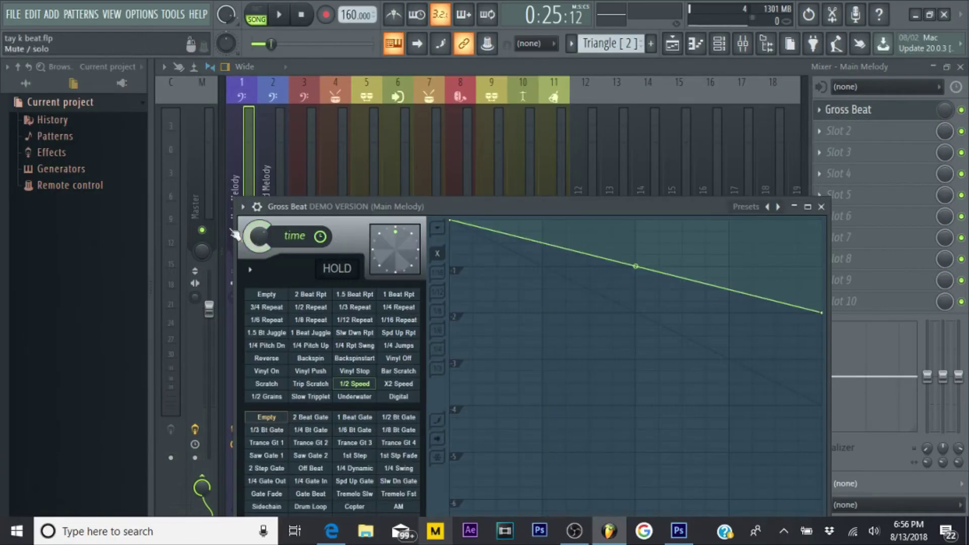
left_click(246, 217)
mouse_move(282, 236)
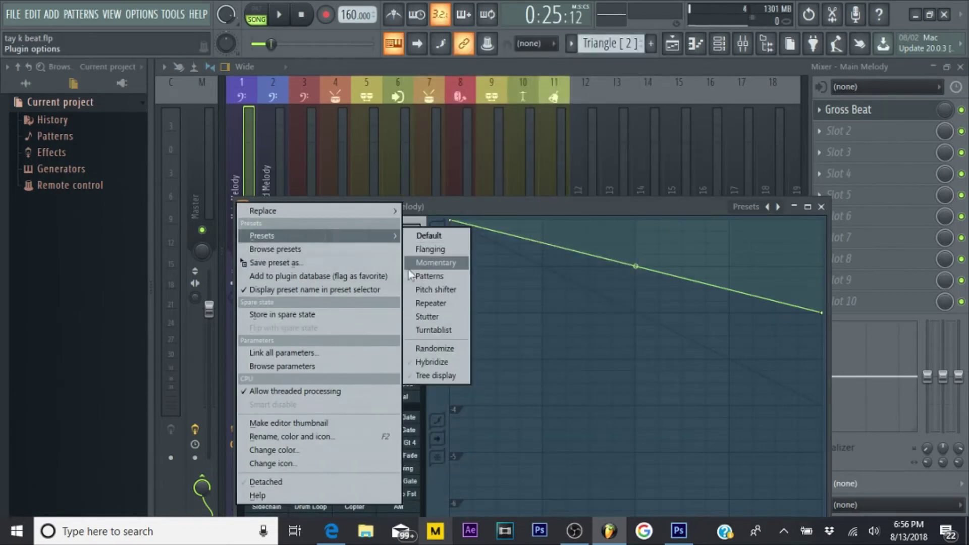
left_click(444, 235)
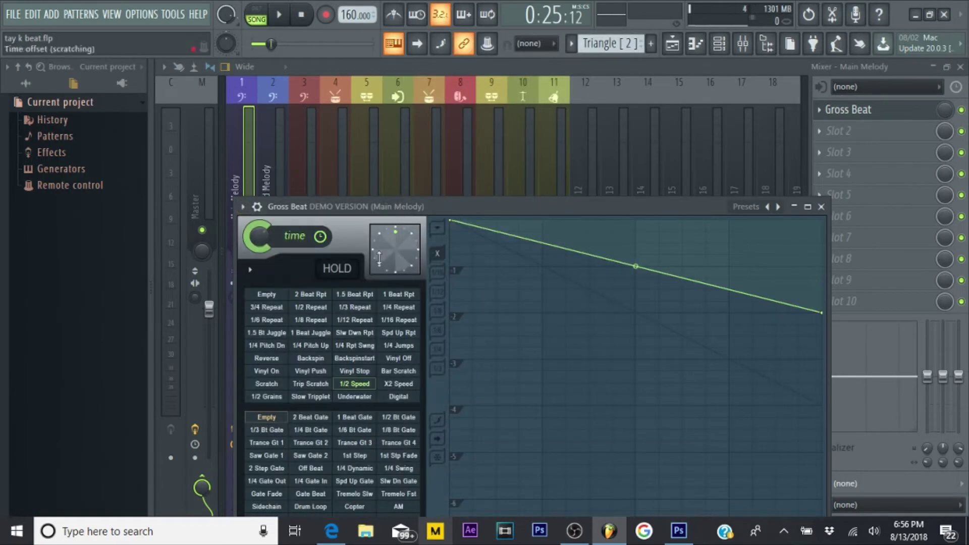
left_click(821, 207)
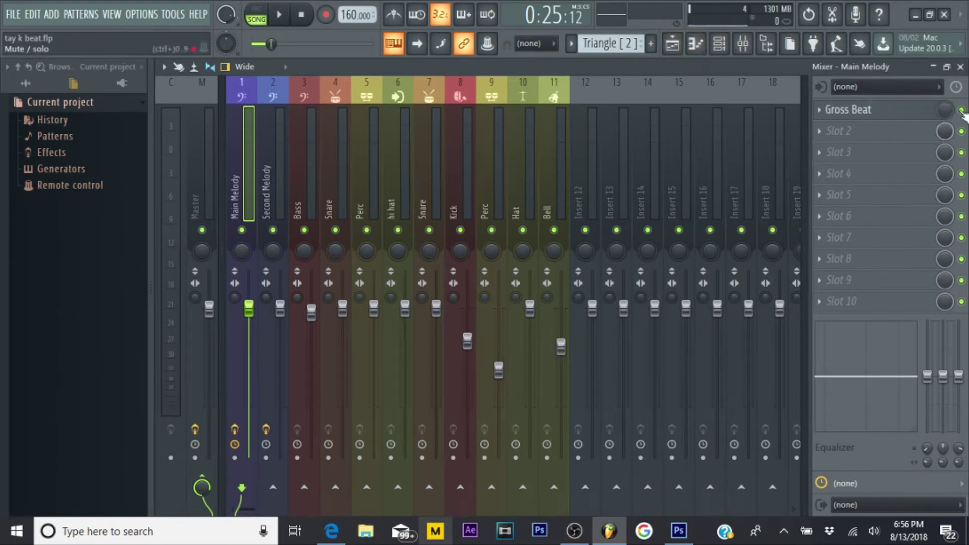
Move the song playhead to just before bar 17 and solo the Second Melody mixer track
left_click(273, 177)
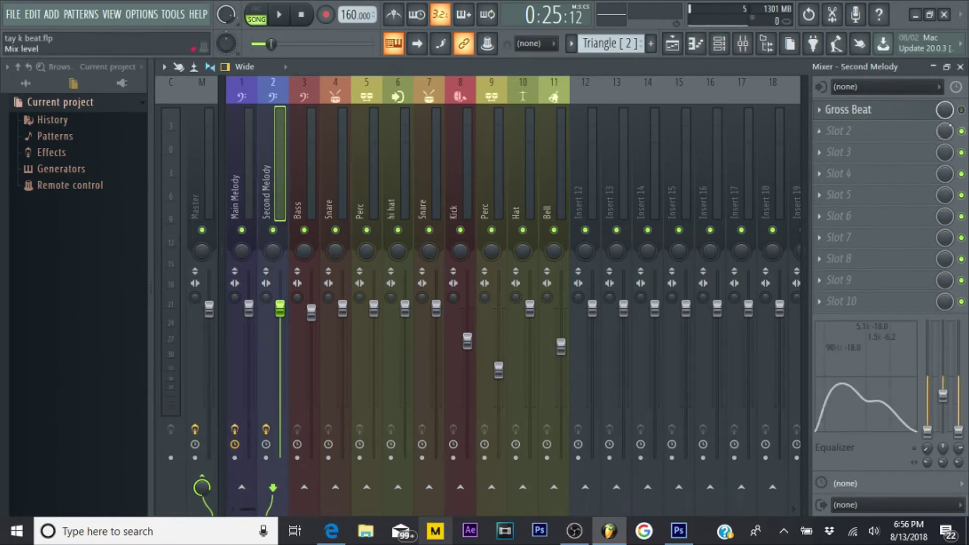
left_click(671, 43)
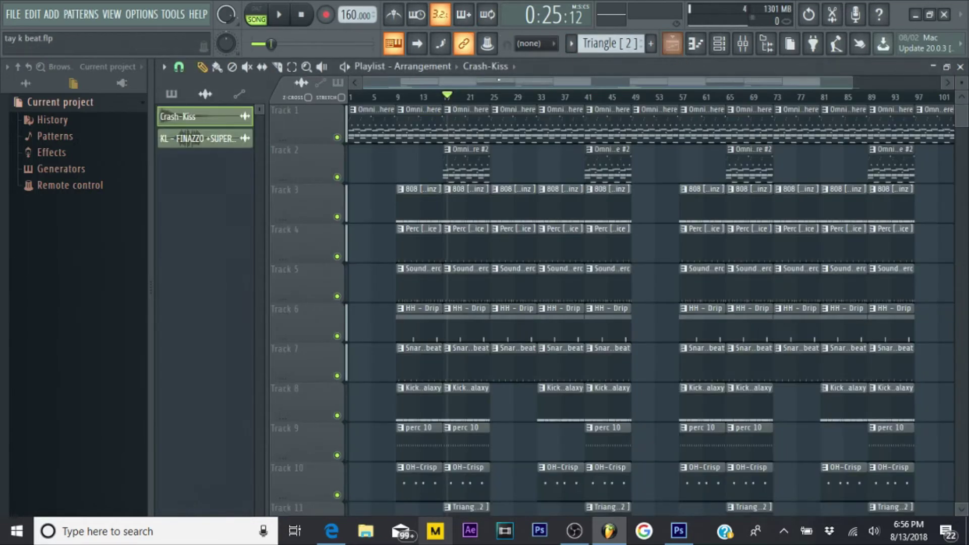
left_click_drag(448, 96, 442, 95)
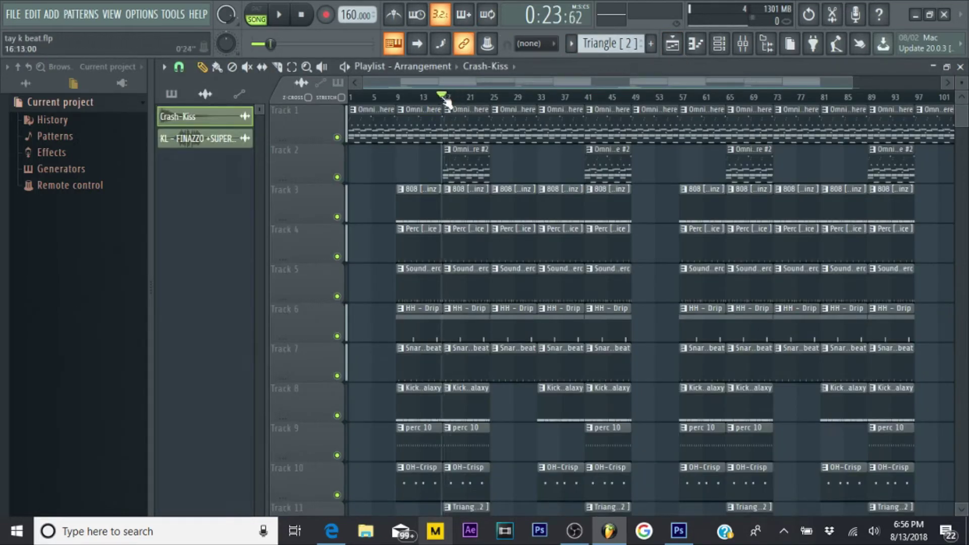
left_click(742, 44)
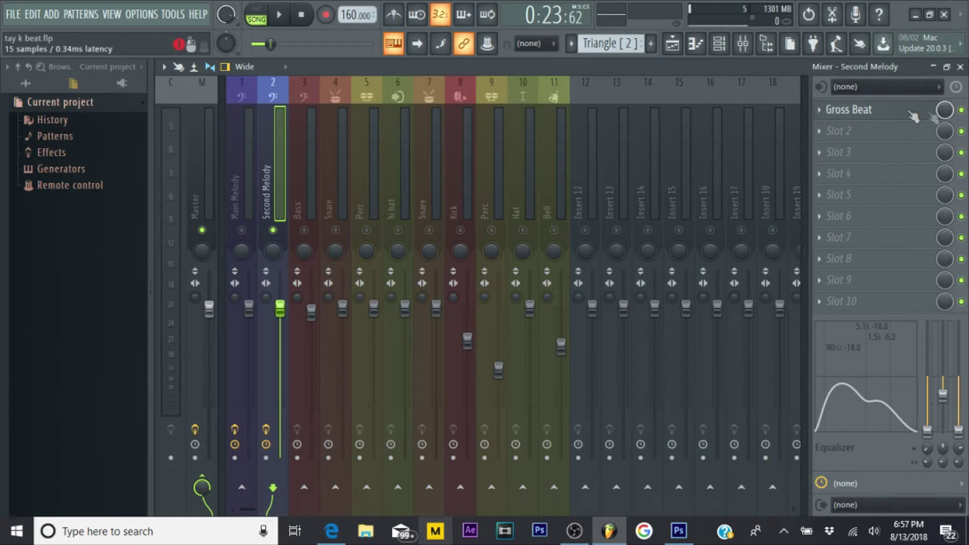
Play the soloed Second Melody track while toggling its Gross Beat effect to compare the sound, and unsolo the track
key("space")
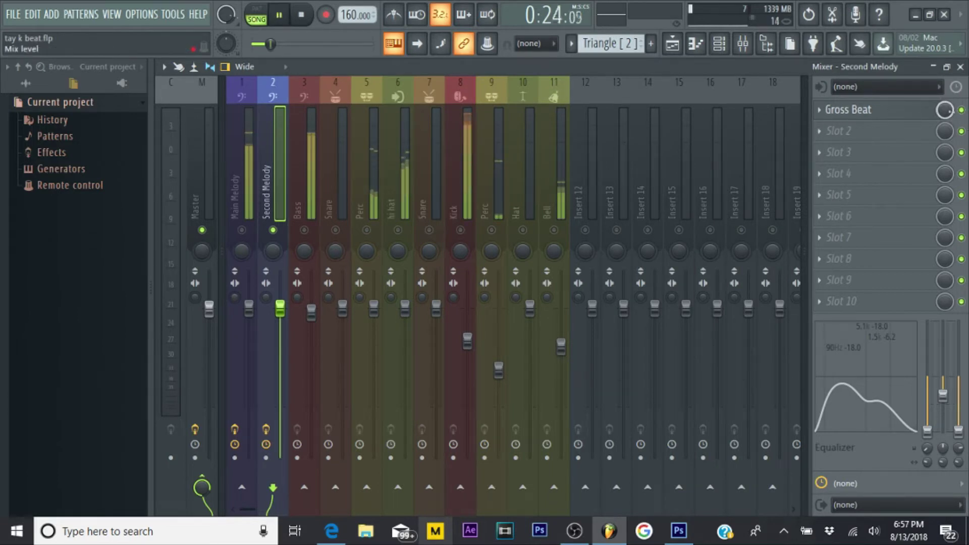
left_click(960, 110)
left_click(961, 110)
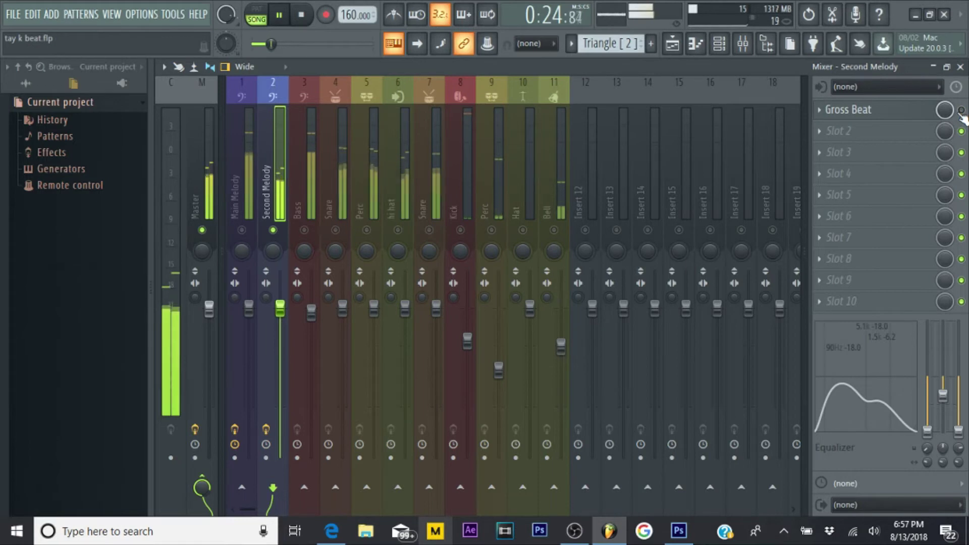
key("space")
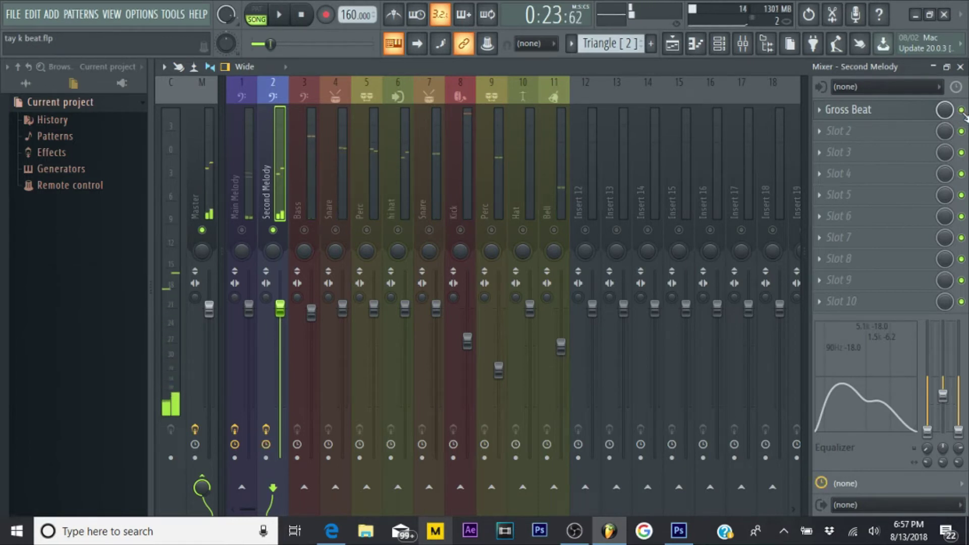
key("space")
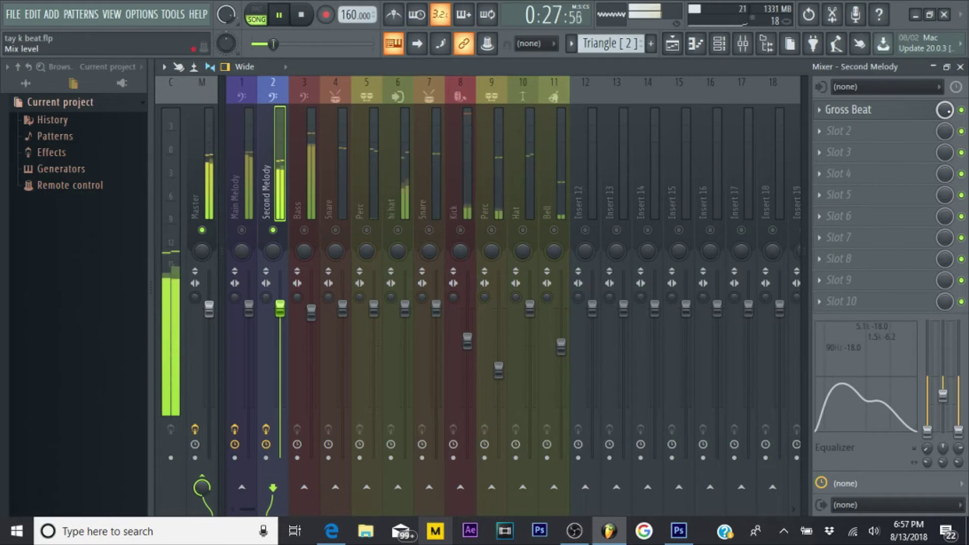
key("space")
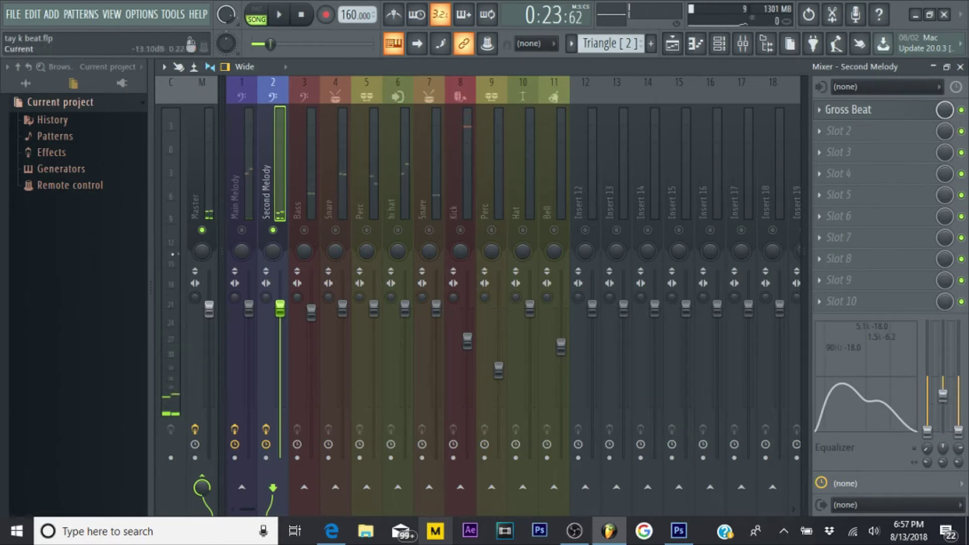
right_click(273, 230)
Review the effect slots and fader levels of each mixer track from Bass through Bell
left_click(313, 212)
left_click(336, 207)
left_click(367, 204)
left_click(397, 201)
left_click(427, 203)
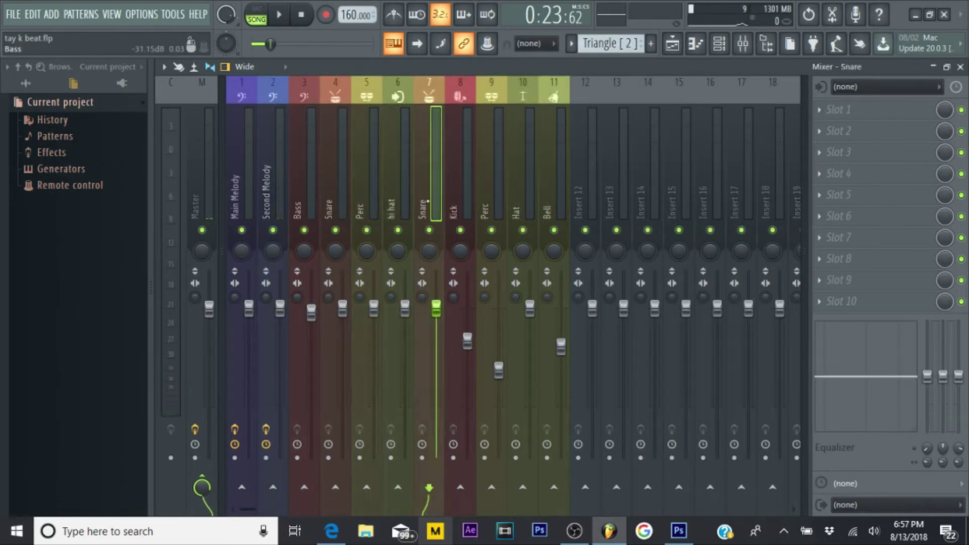
left_click(457, 204)
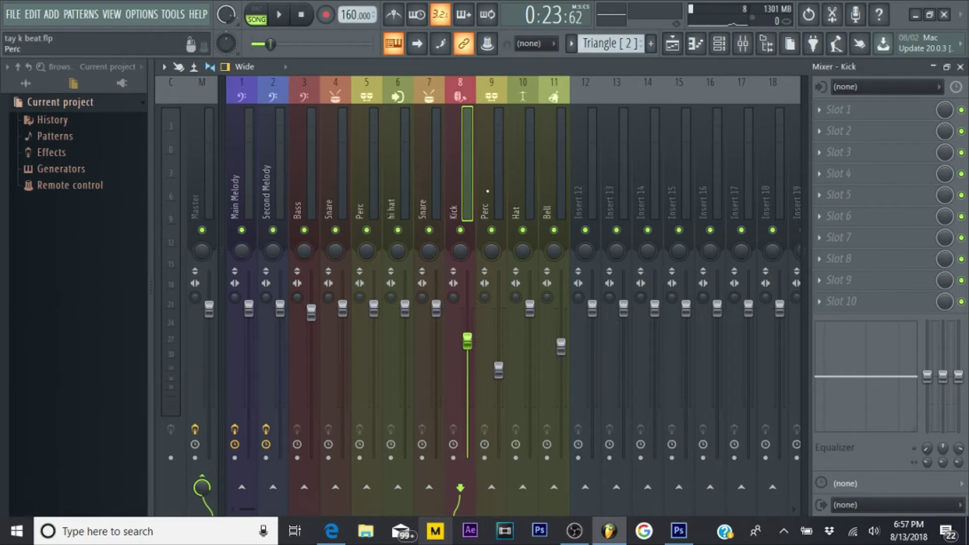
left_click(484, 199)
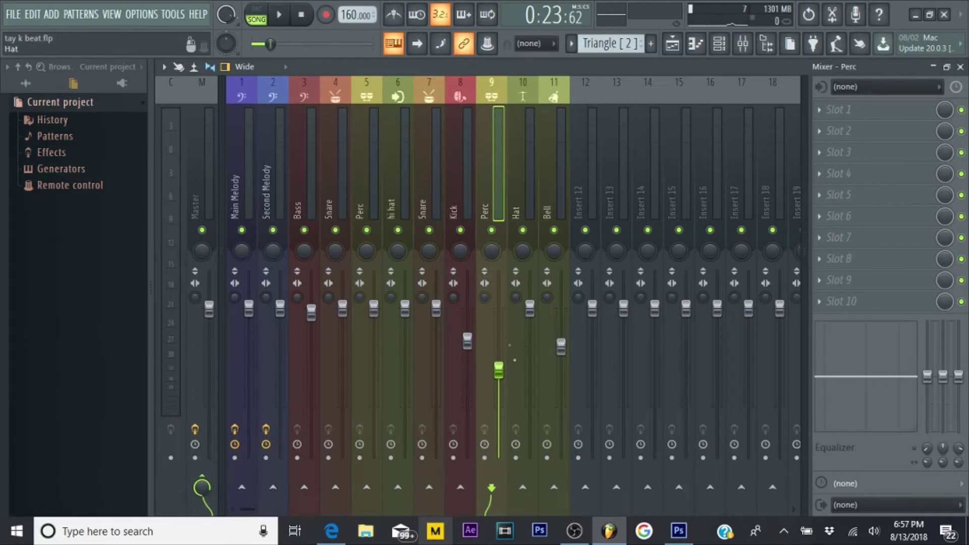
left_click(530, 262)
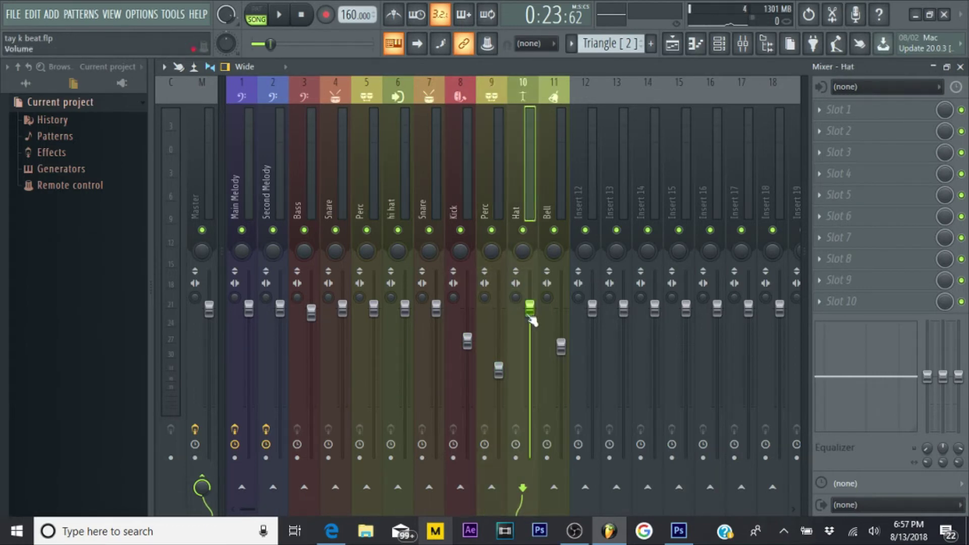
left_click(554, 293)
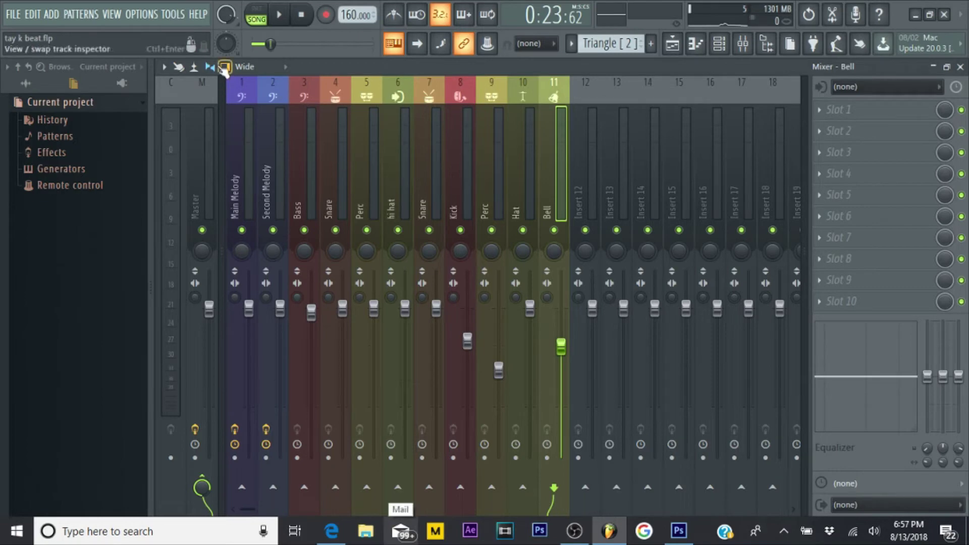
Inspect the Fruity Limiter and Fruity soft clipper settings on the Master mixer track
left_click(222, 149)
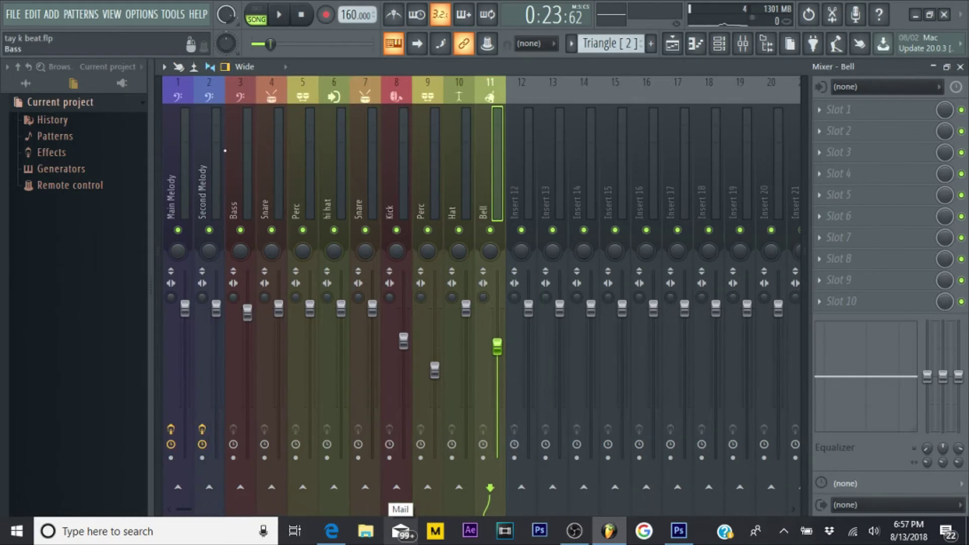
left_click(161, 174)
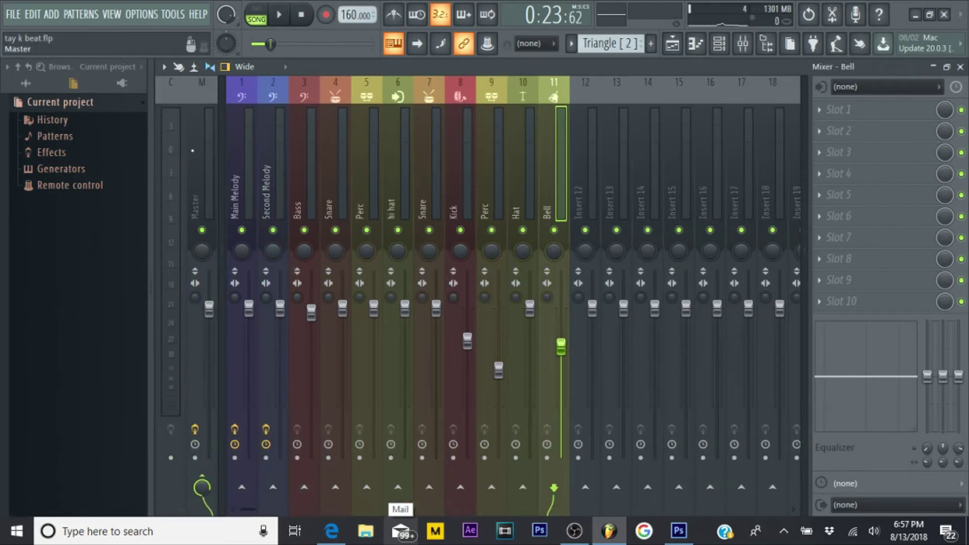
left_click(200, 152)
left_click(850, 110)
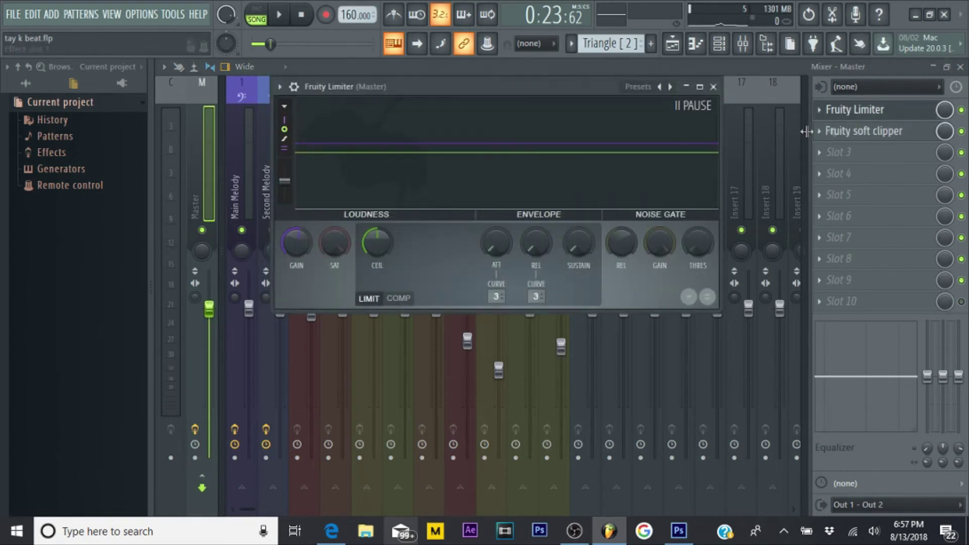
left_click_drag(640, 87, 679, 142)
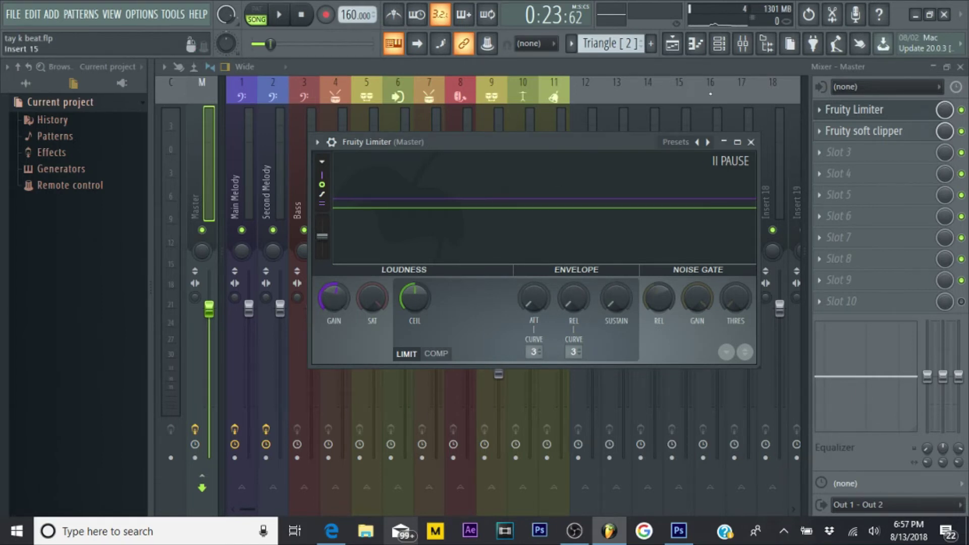
left_click(750, 141)
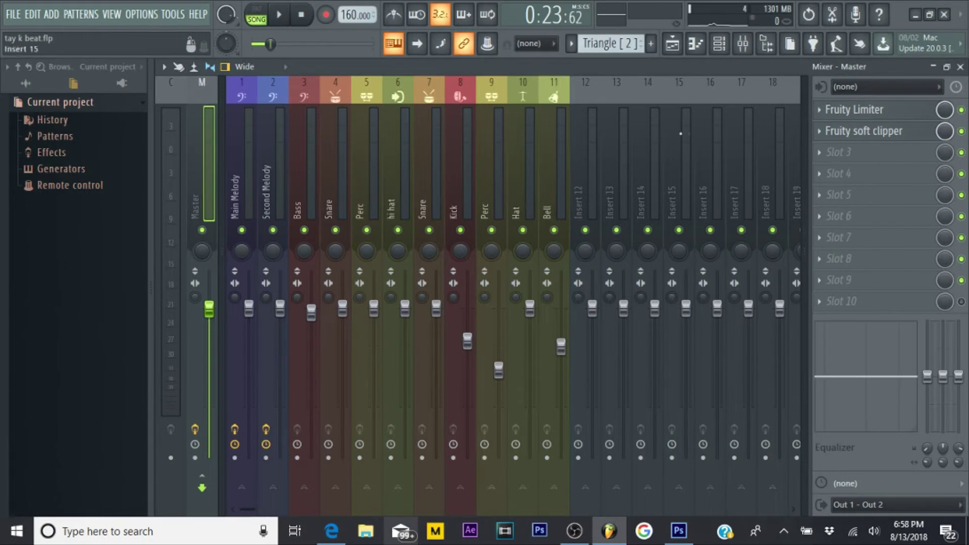
left_click(874, 133)
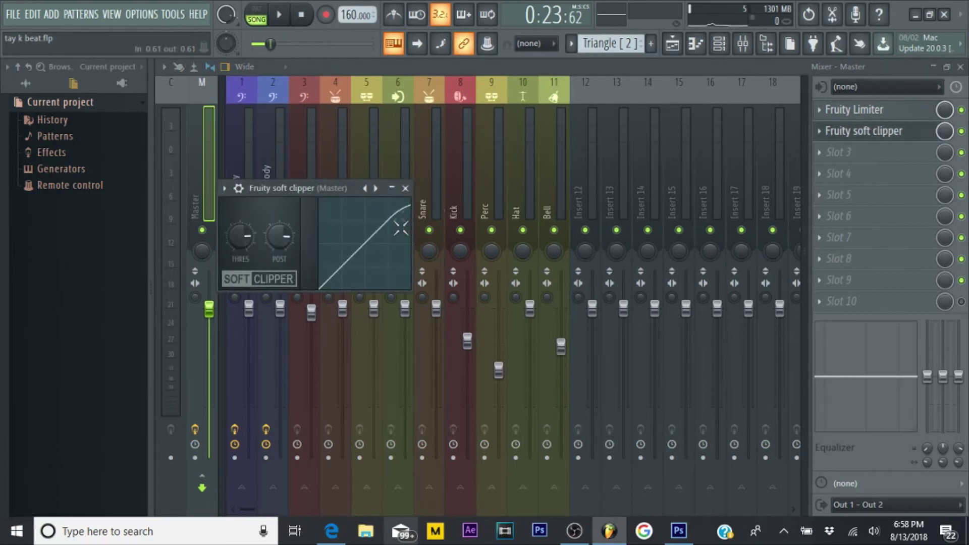
left_click(405, 188)
key("F5")
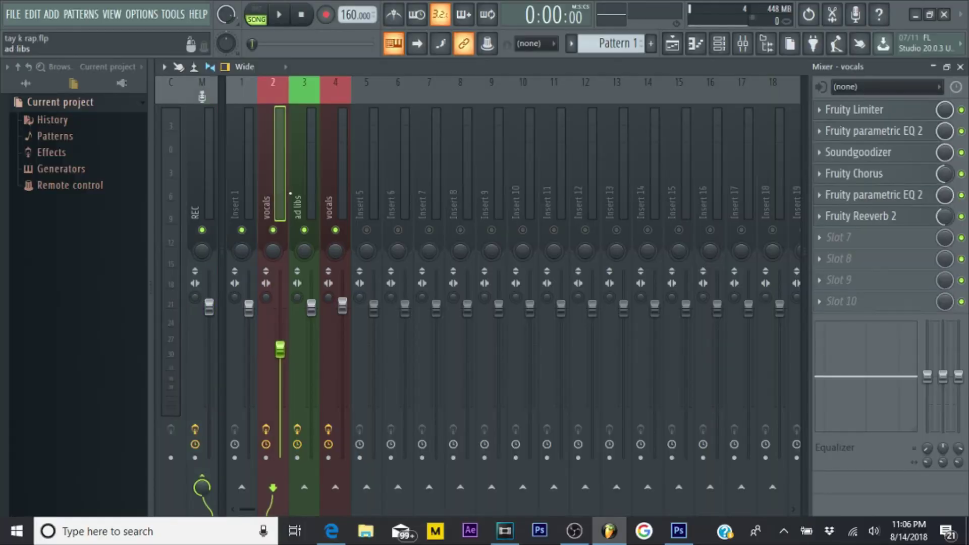
Inspect the Fruity Limiter and the first Fruity parametric EQ 2 on the vocals track of the "tay k rap" project
left_click(869, 114)
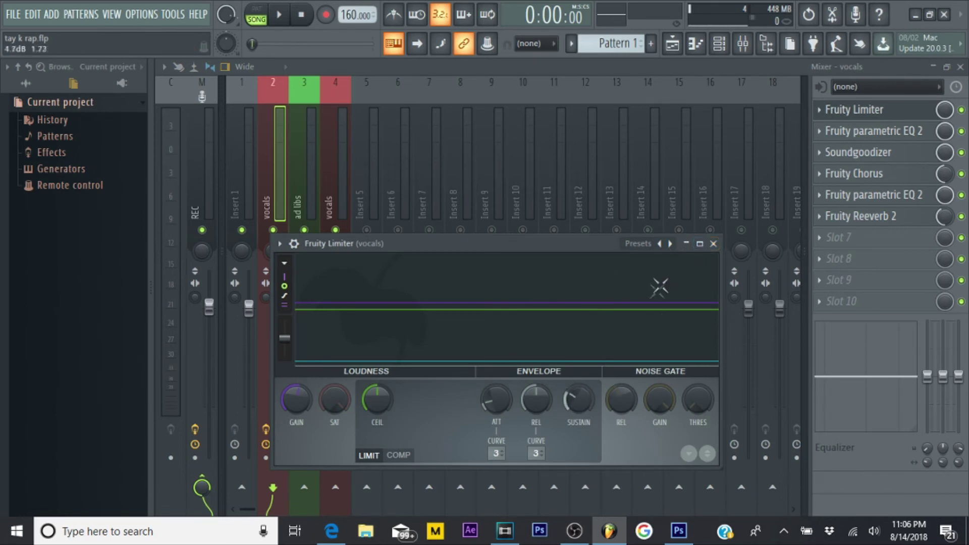
left_click(713, 244)
left_click(853, 132)
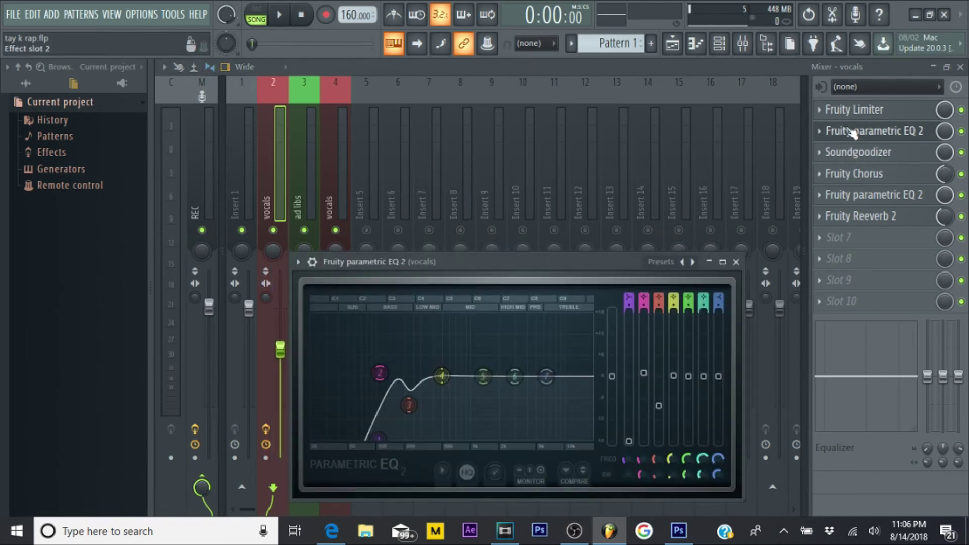
left_click(736, 262)
Inspect the Soundgoodizer and Fruity Chorus settings on the vocals mixer track
left_click(855, 152)
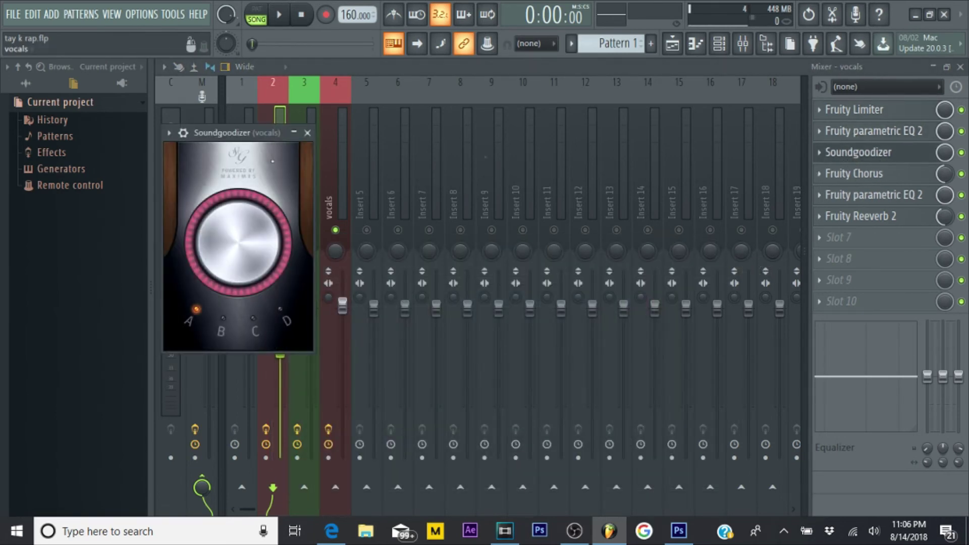
left_click(298, 134)
left_click(839, 173)
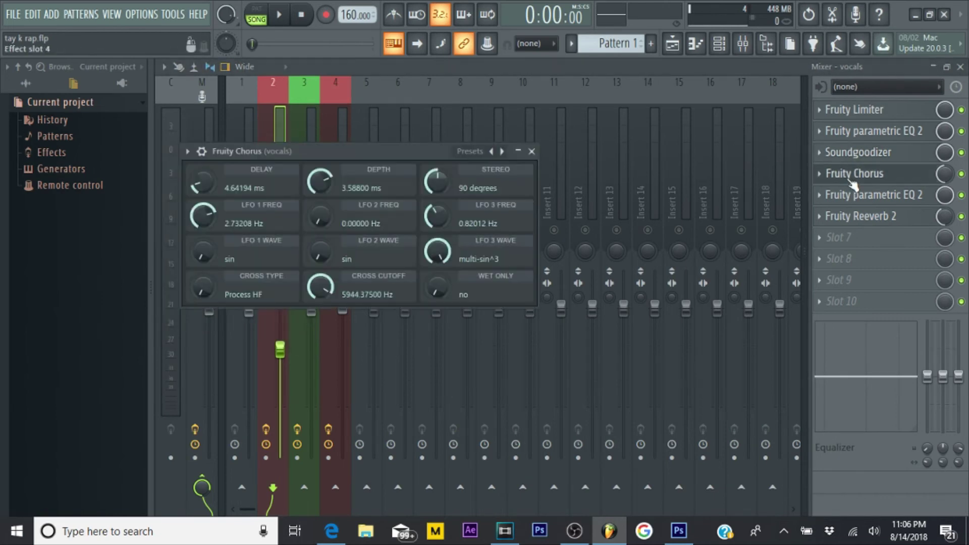
left_click(533, 152)
Inspect the second Fruity parametric EQ 2 and the Fruity Reeverb 2 on the vocals mixer track
left_click(897, 200)
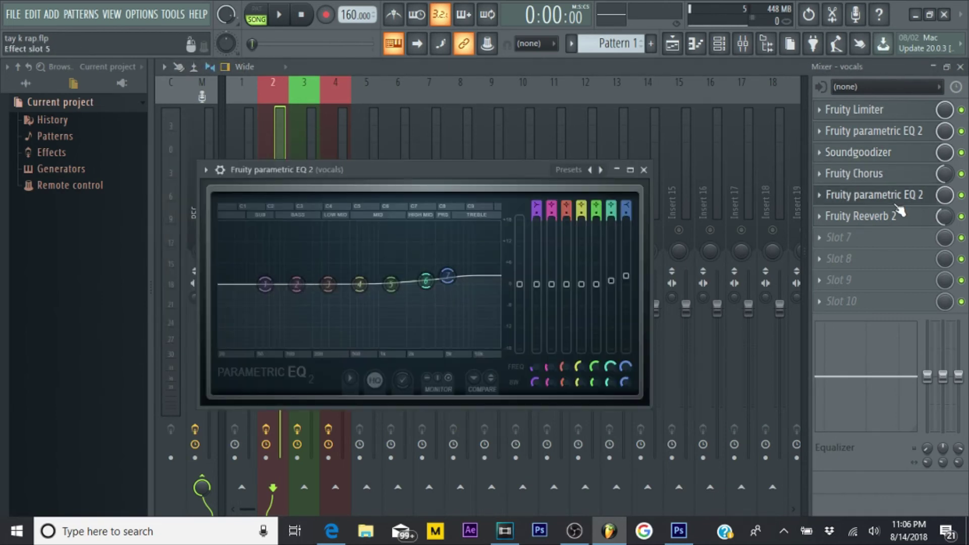
left_click(643, 170)
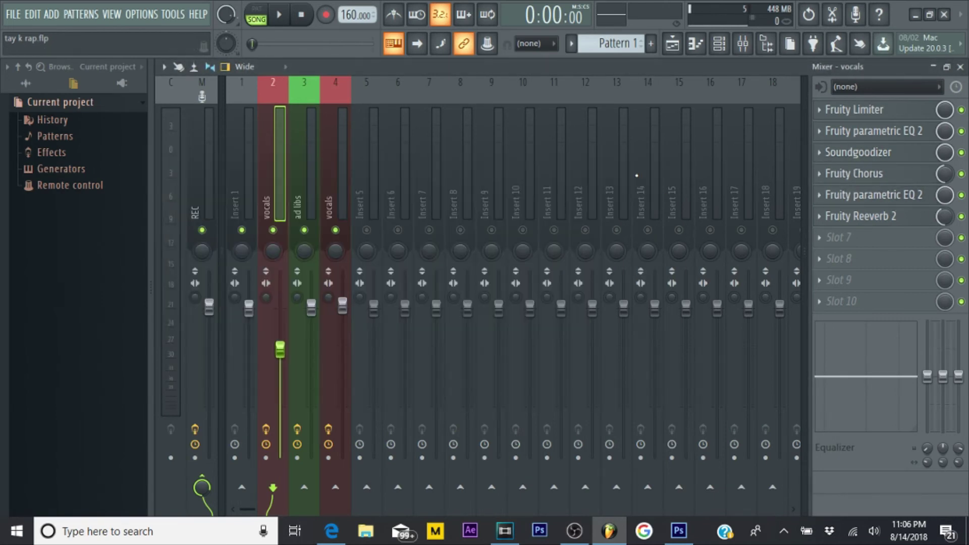
left_click(833, 217)
left_click(589, 188)
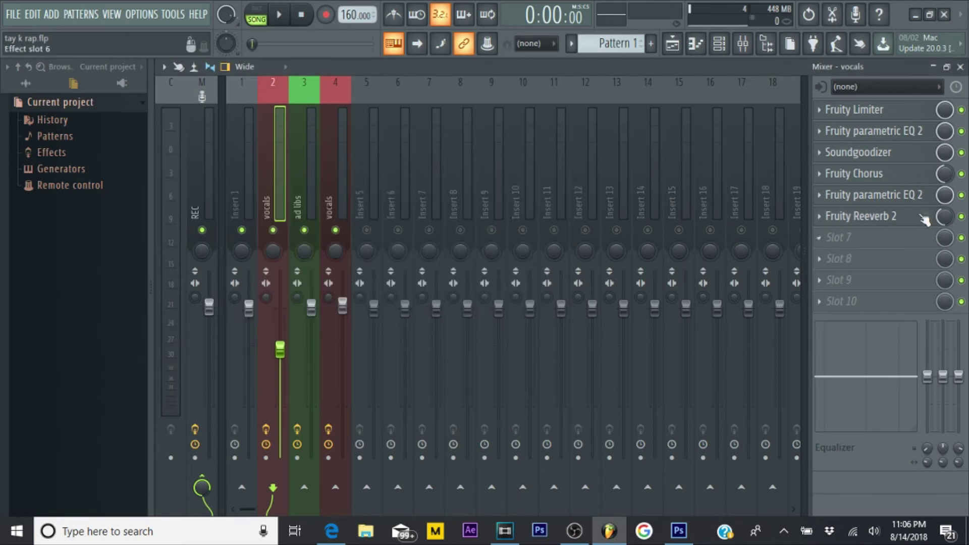
Select the ad libs mixer track and inspect its Fruity Delay 3 settings
left_click(304, 175)
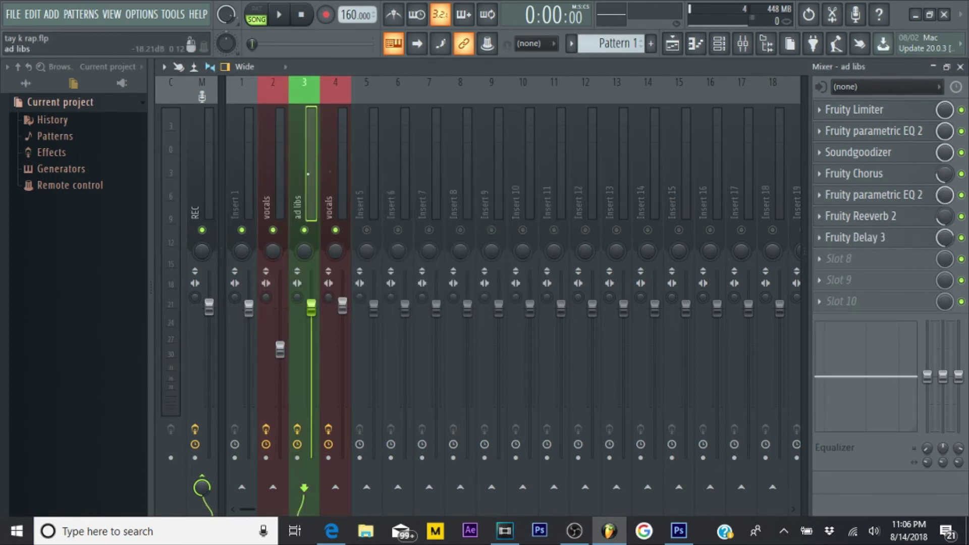
left_click(882, 239)
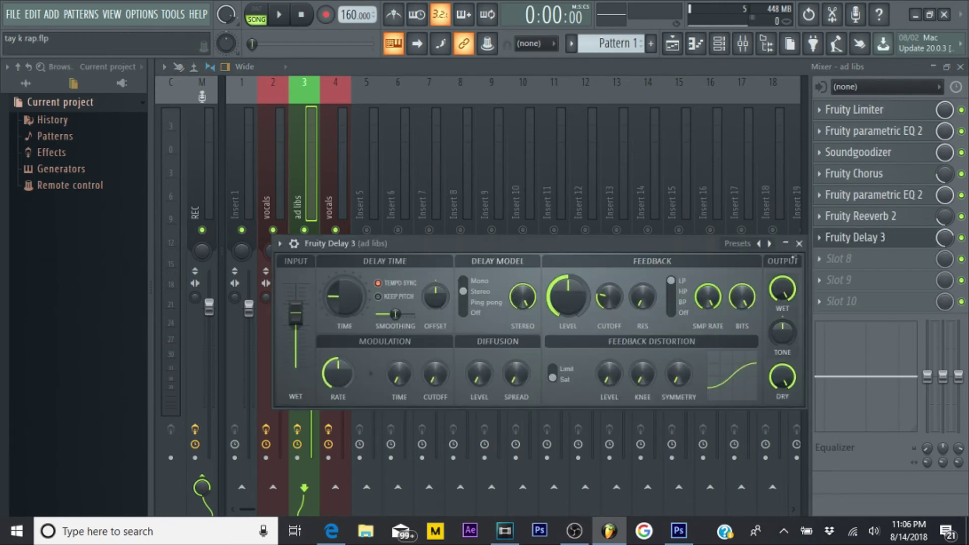
left_click(799, 244)
Inspect the first Fruity parametric EQ 2 on the ad libs track and browse its presets around Radio
left_click(860, 132)
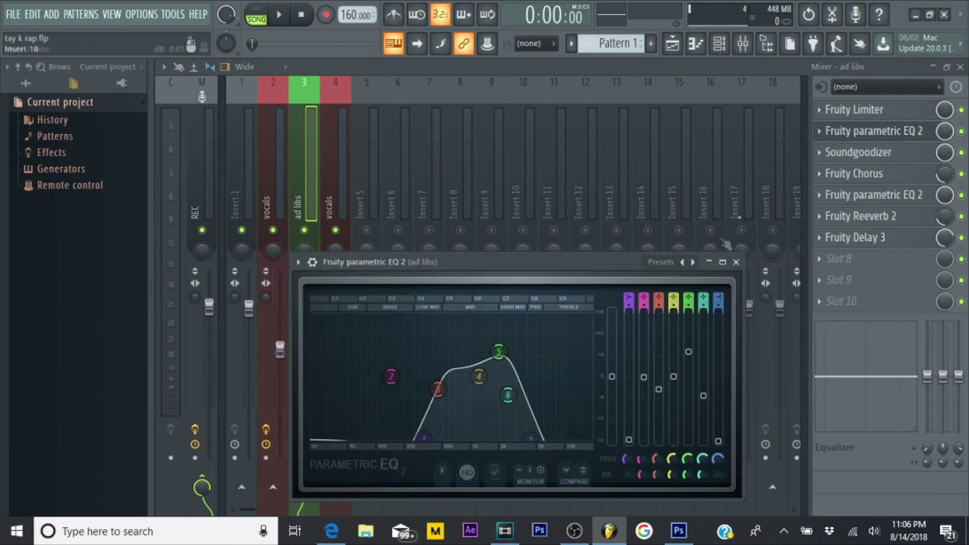
left_click(310, 262)
mouse_move(348, 237)
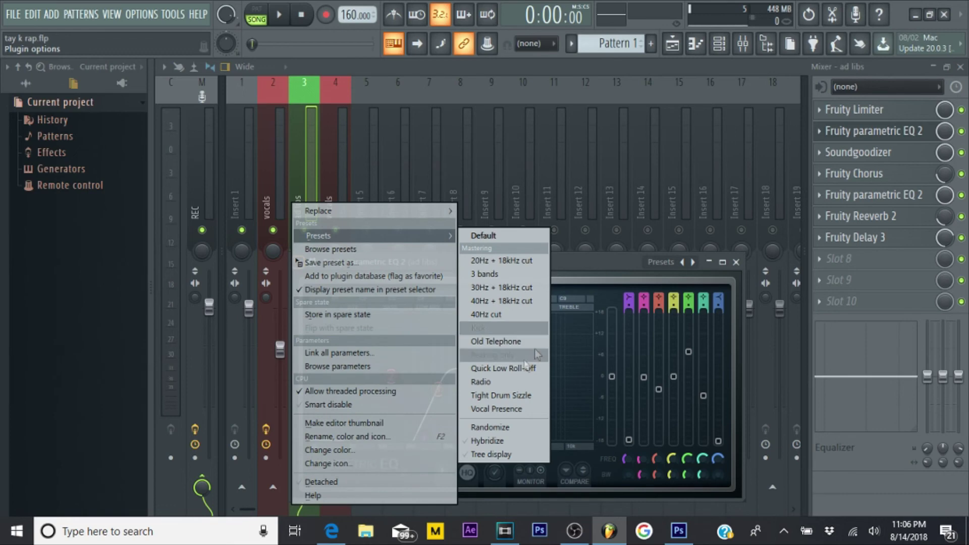
left_click(520, 388)
left_click(736, 262)
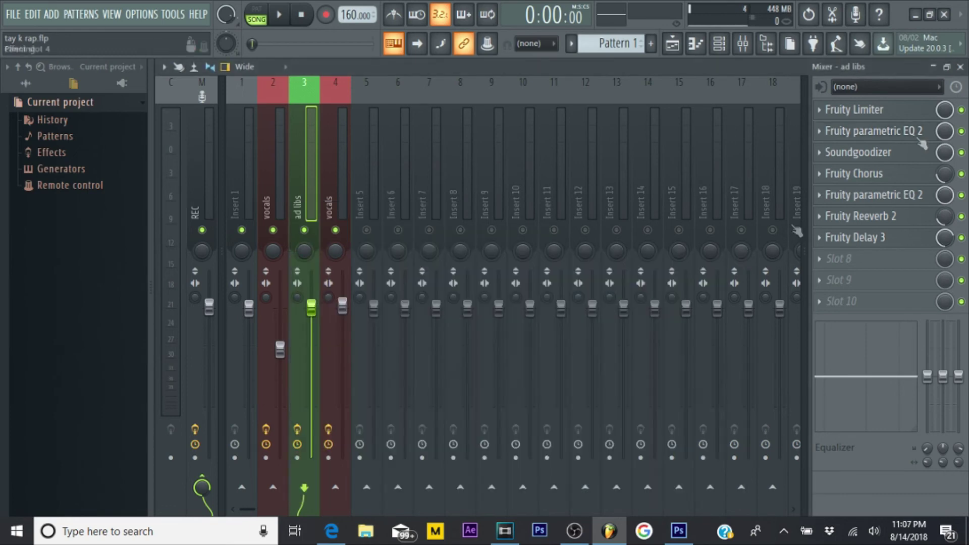
Close the mixer and play the arrangement from the start in the playlist
left_click(960, 67)
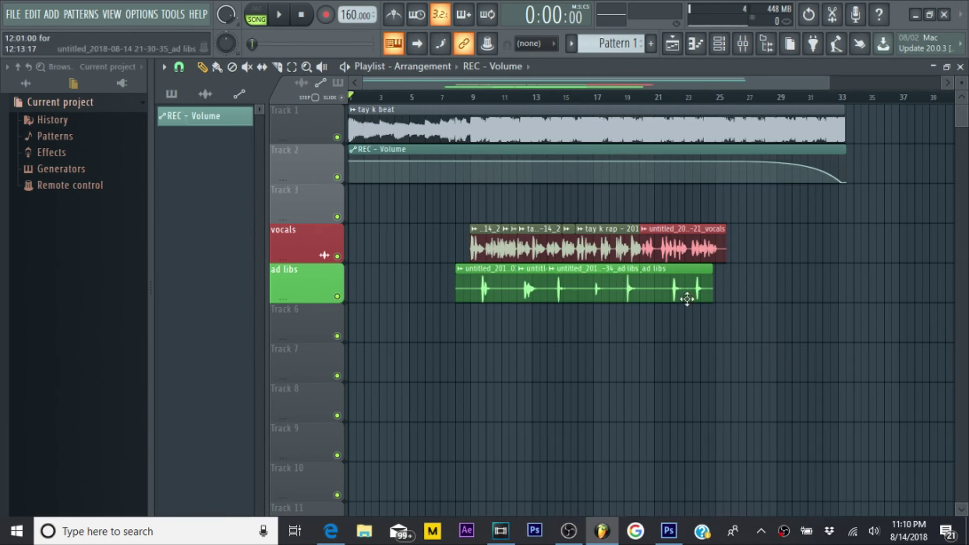
key("space")
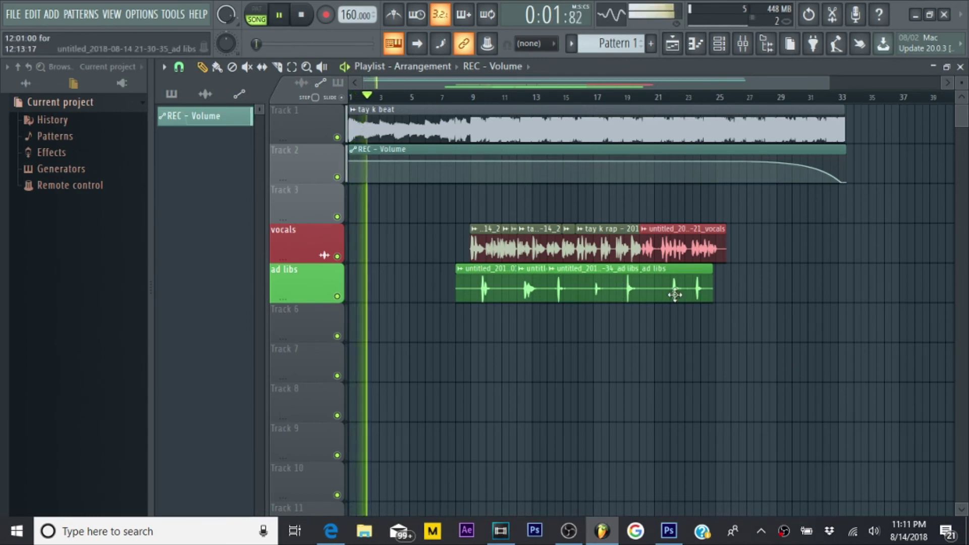